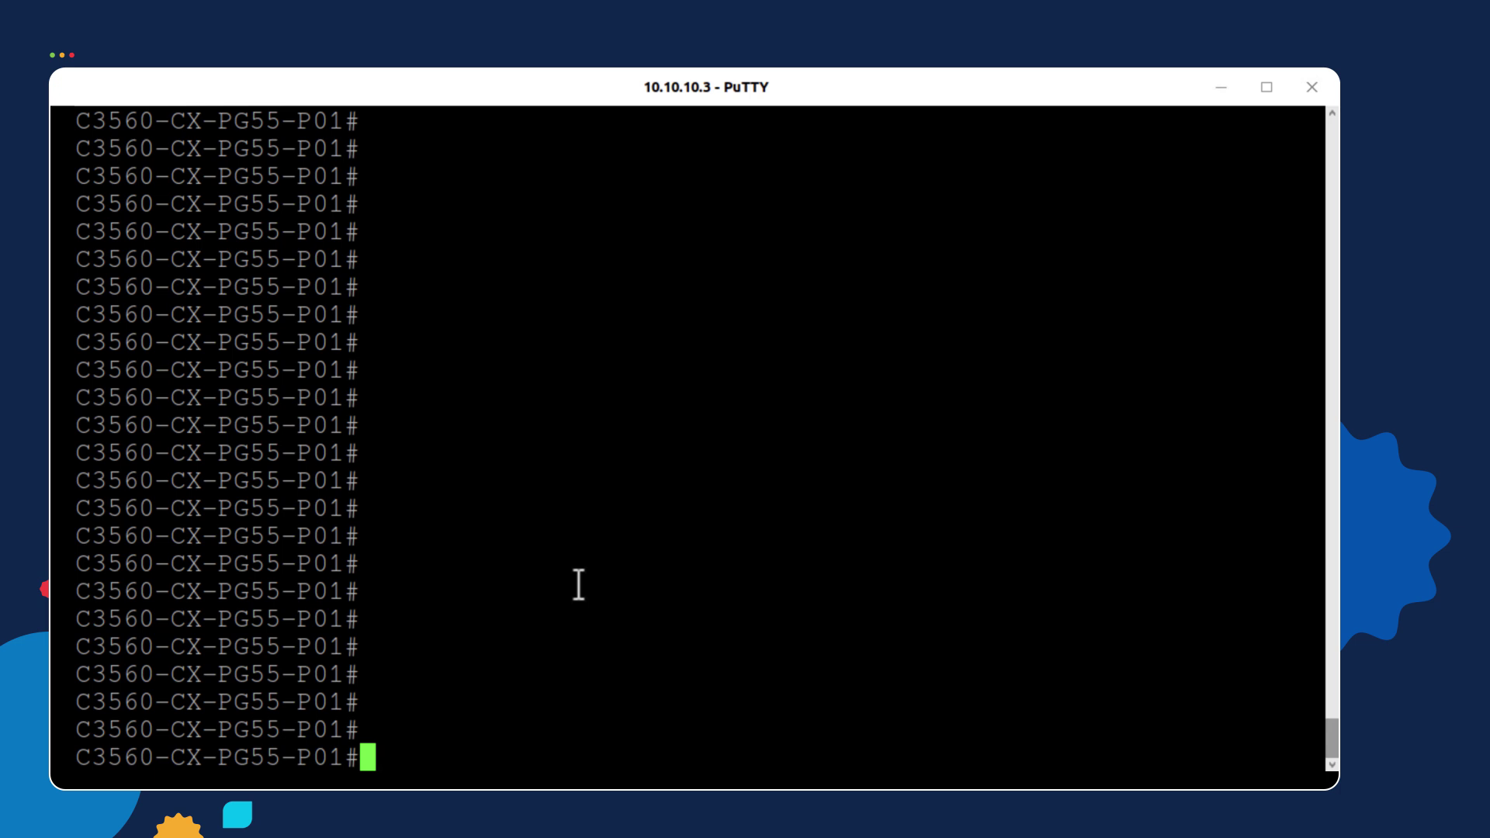
# Enter global configuration mode and create the RADIUS server entry ISE-1
pyautogui.write('config t')
pyautogui.press('Return')
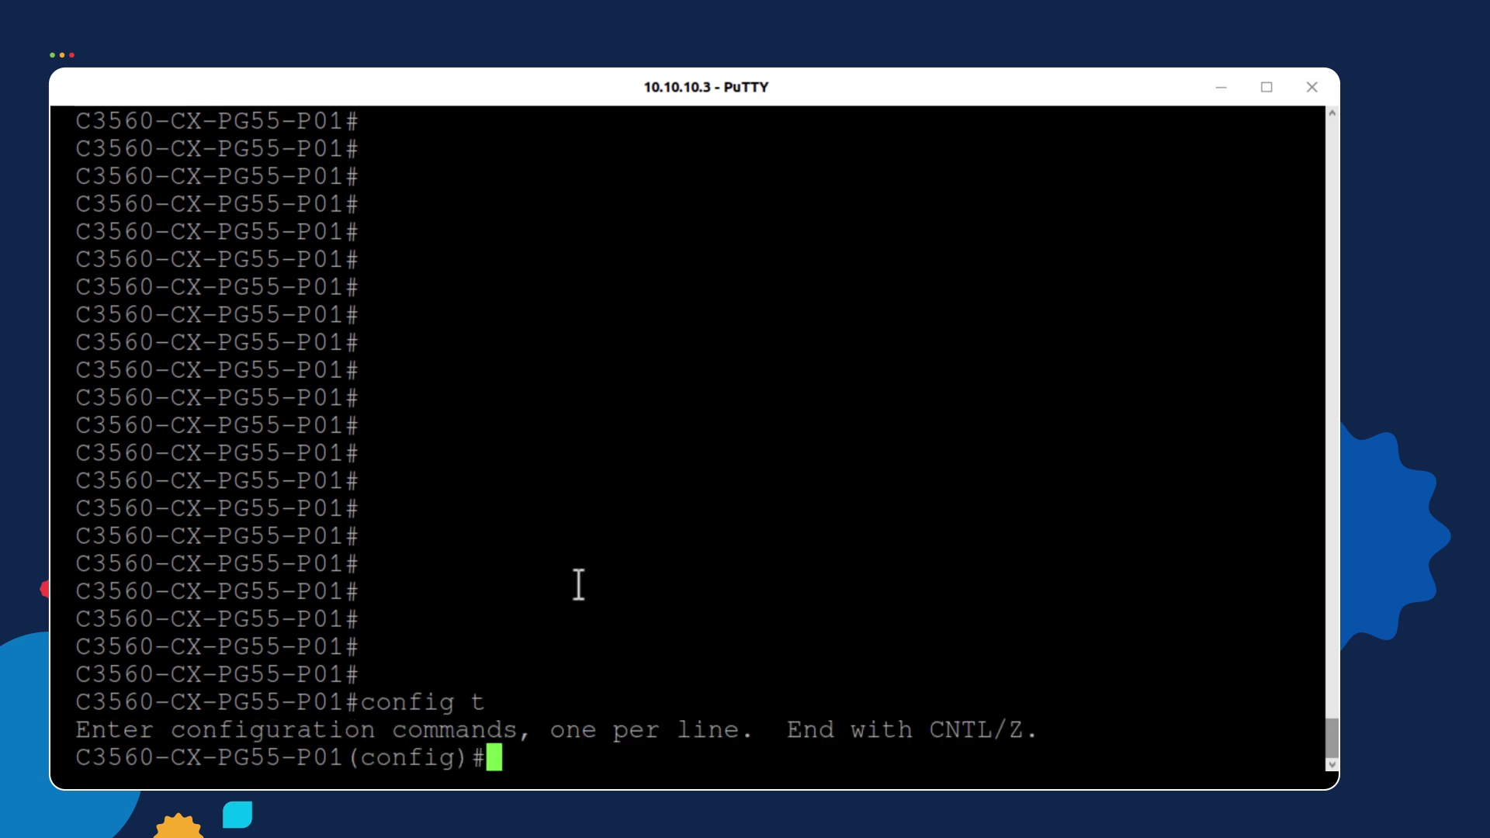
pyautogui.write('rad')
pyautogui.press('Tab')
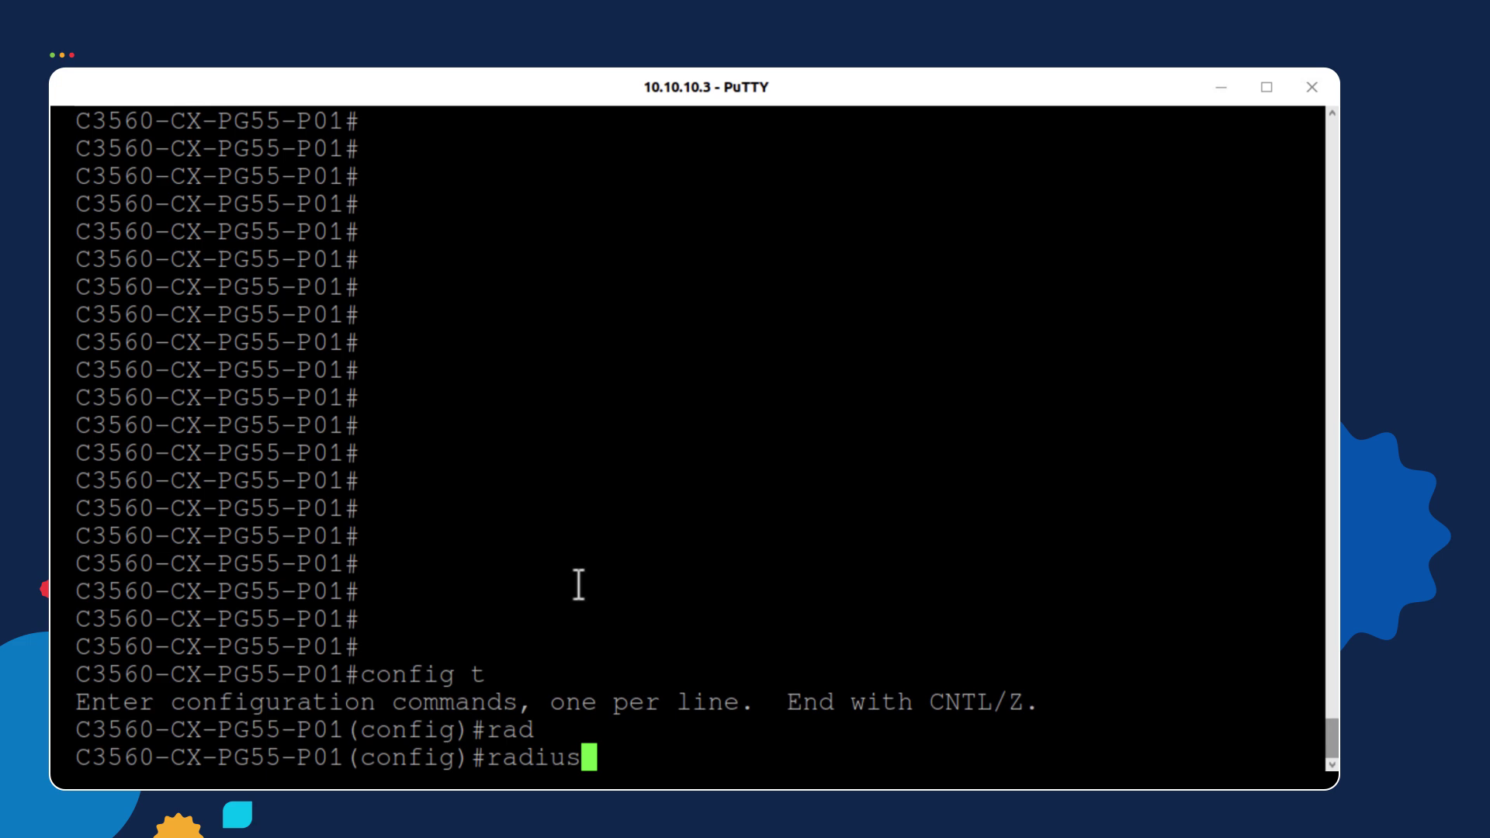
pyautogui.write('ser')
pyautogui.press('Tab')
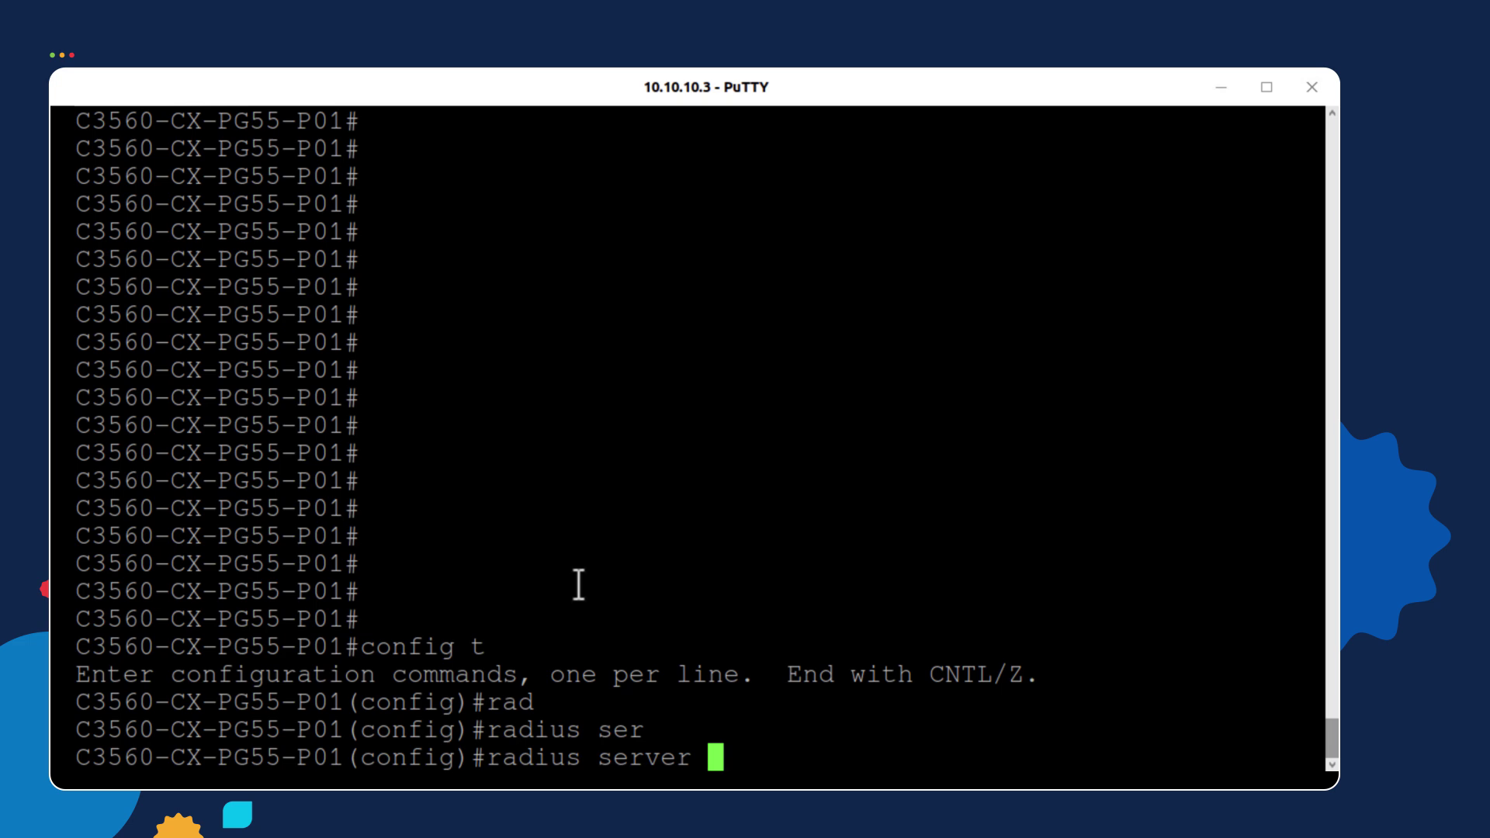
pyautogui.write('ISE')
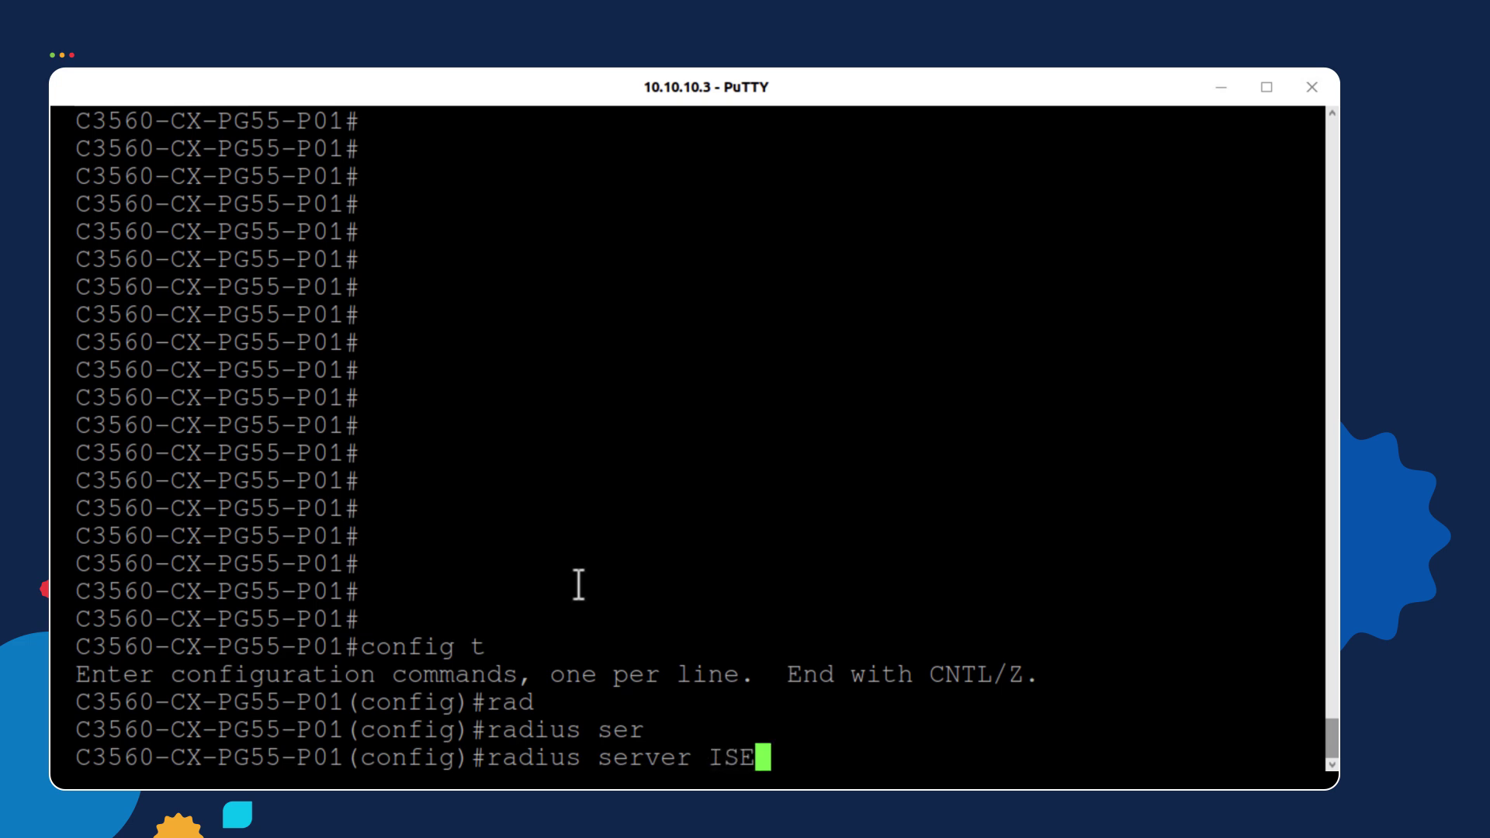
pyautogui.write('-1')
pyautogui.press('Return')
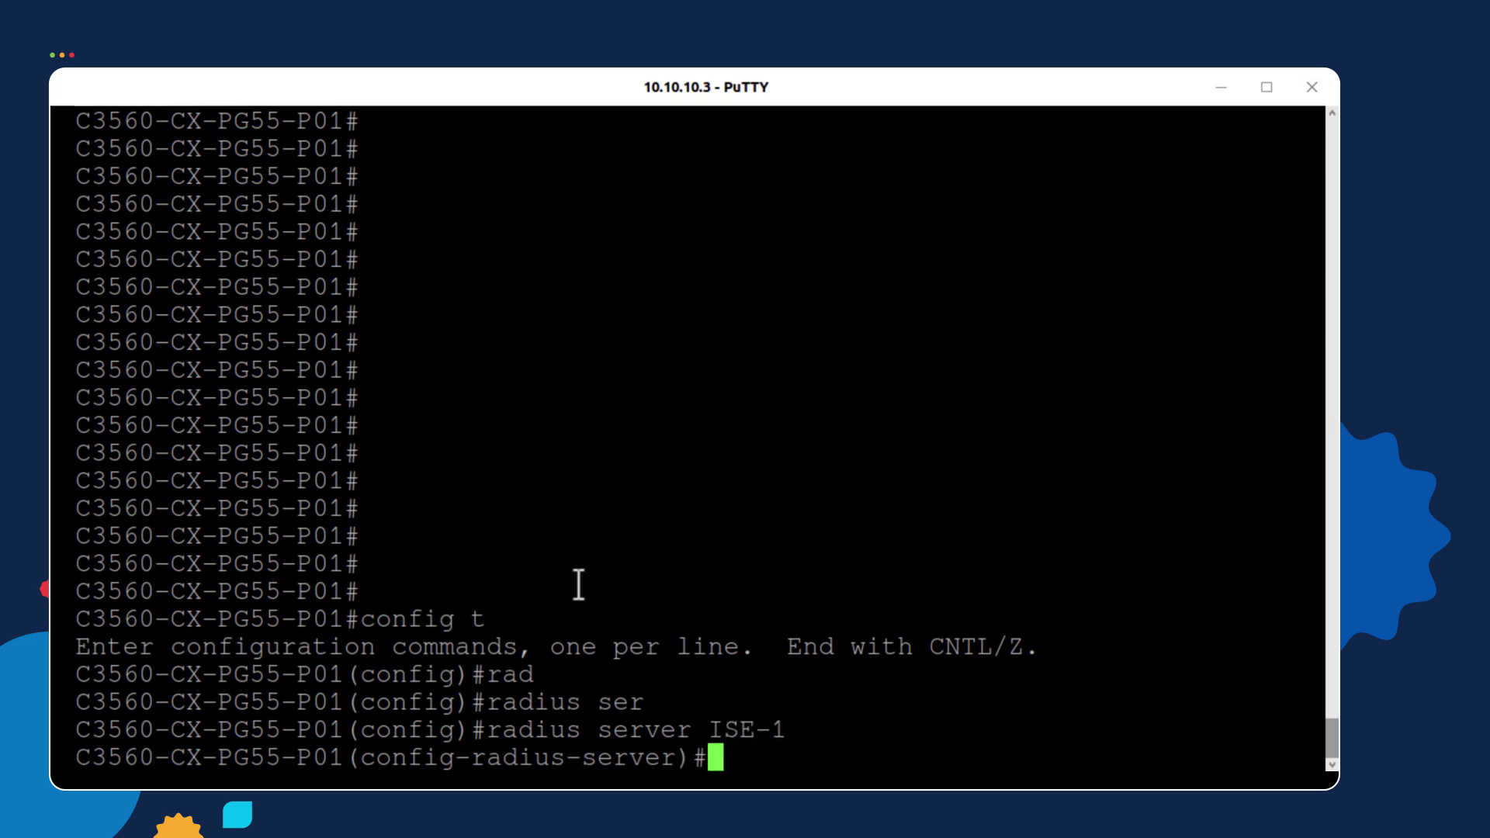
# Set ISE-1's IPv4 address to 10.10.10.20
pyautogui.write('add')
pyautogui.press('Tab')
pyautogui.write('ipv')
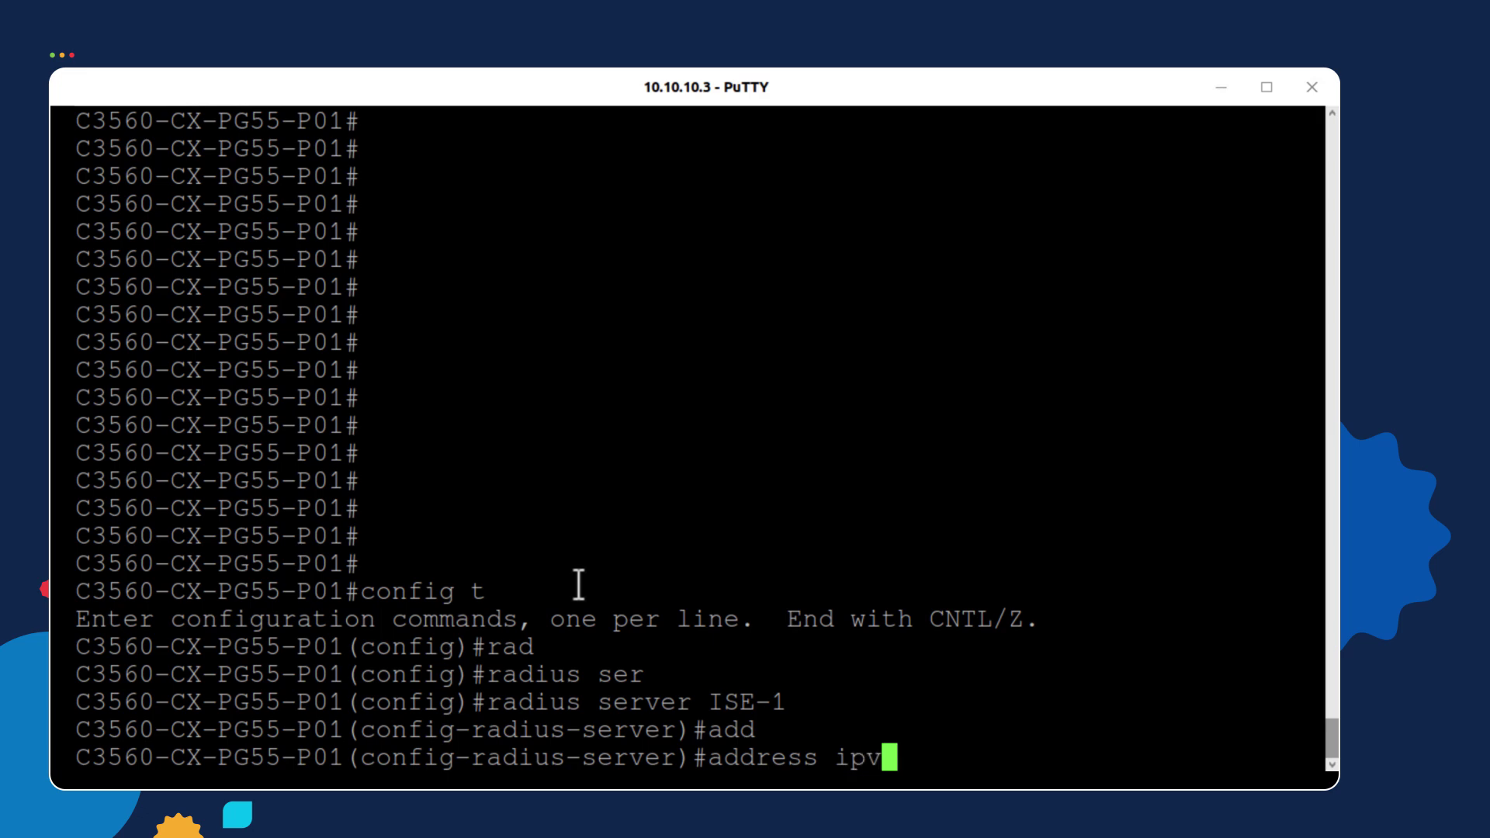
pyautogui.press('Tab')
pyautogui.write('4 ')
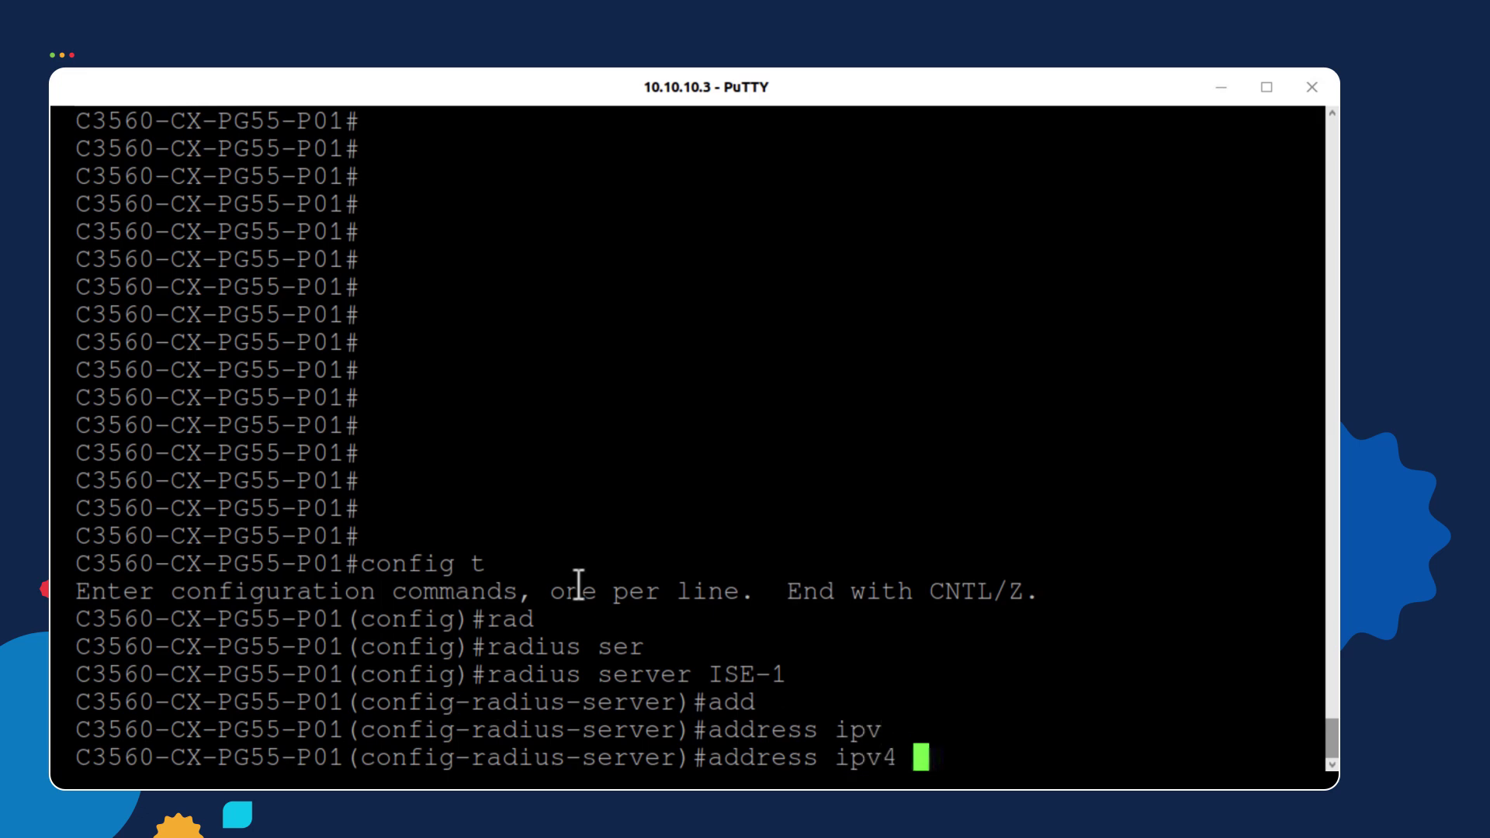
pyautogui.write('?102.1')
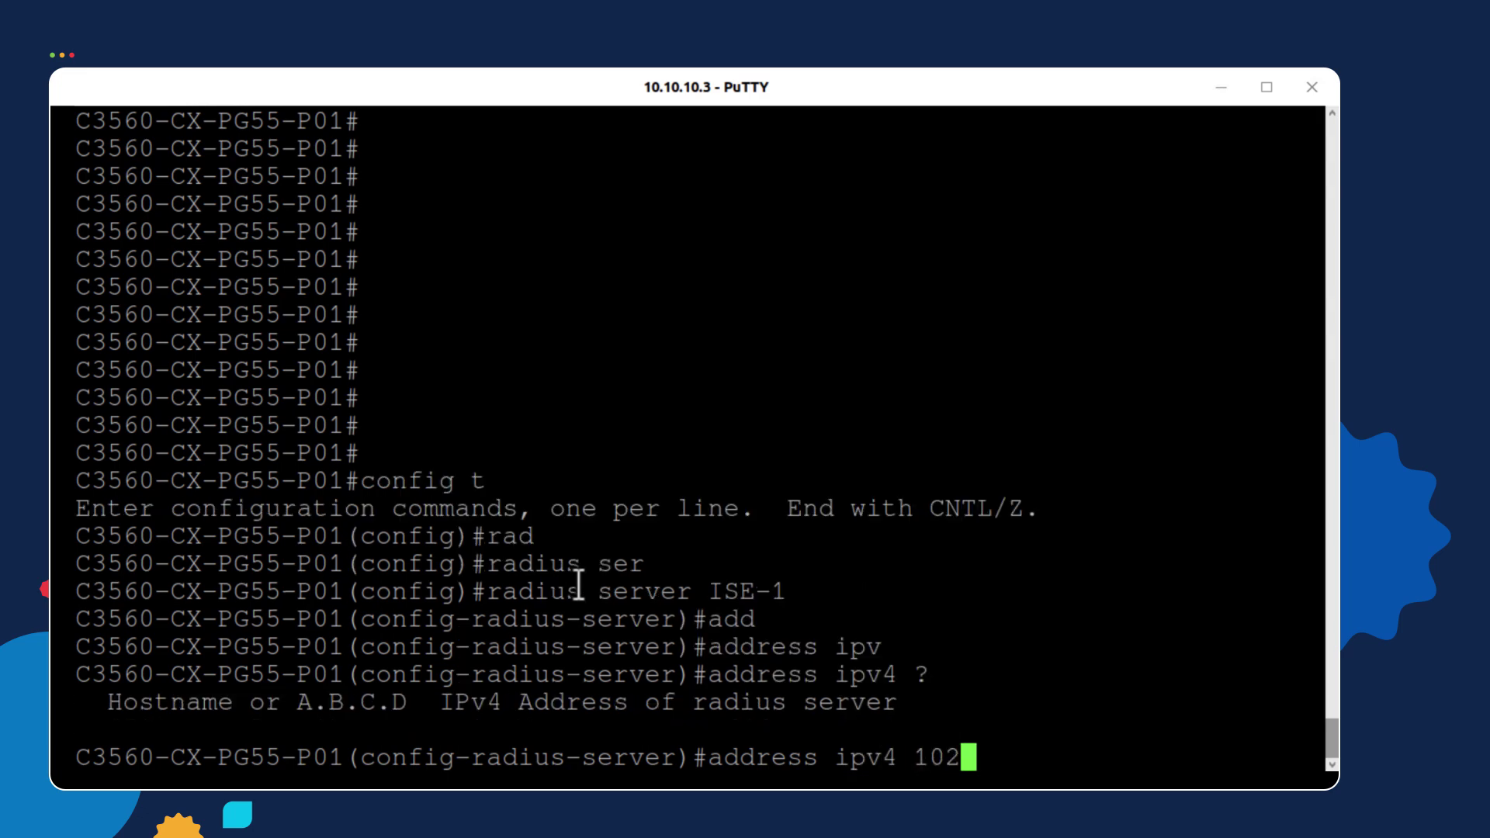
pyautogui.press('BackSpace')
pyautogui.press('BackSpace')
pyautogui.press('BackSpace')
pyautogui.write('.10')
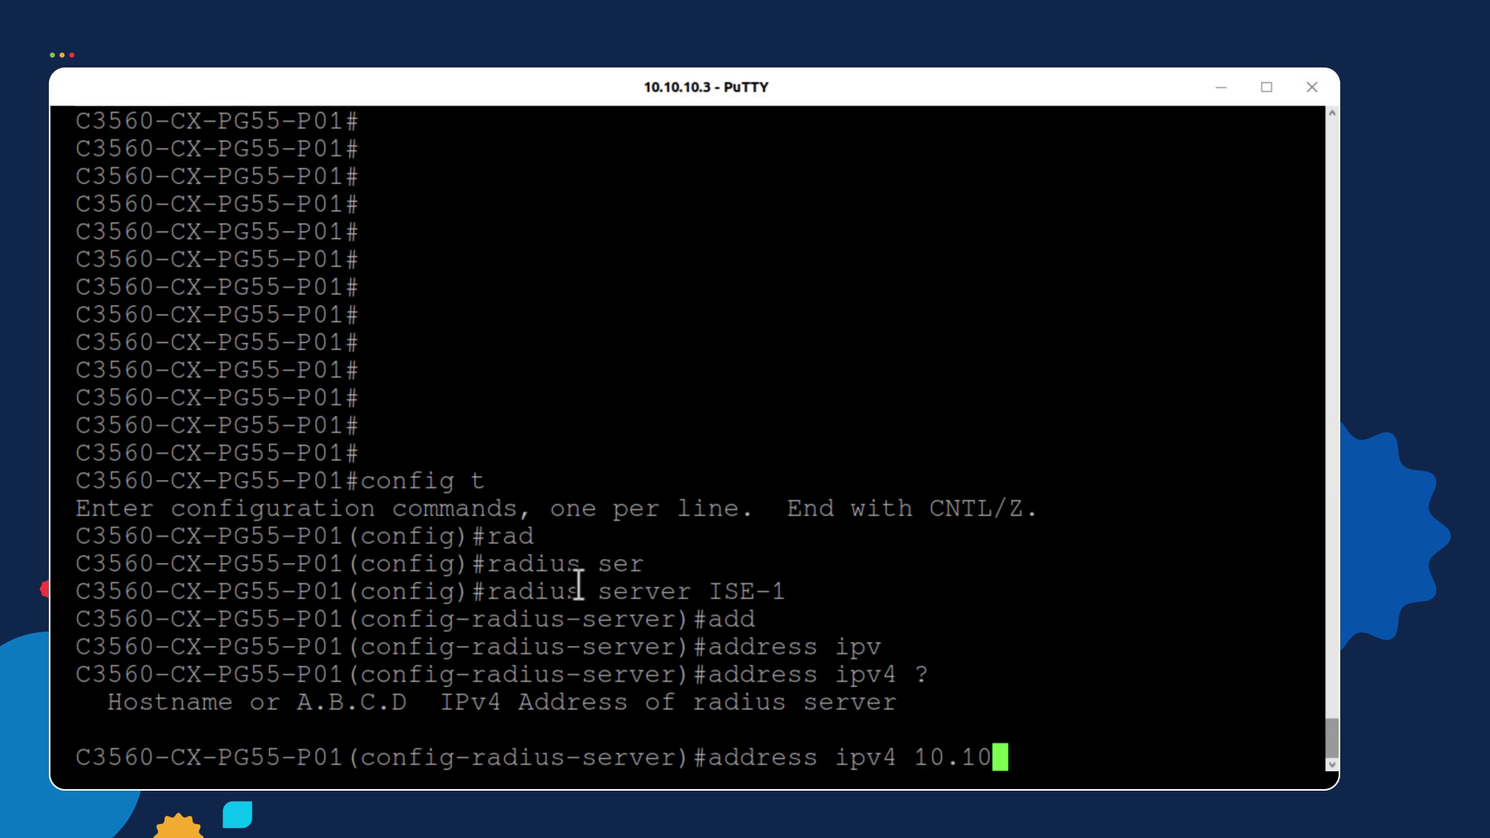
pyautogui.write('.10.20')
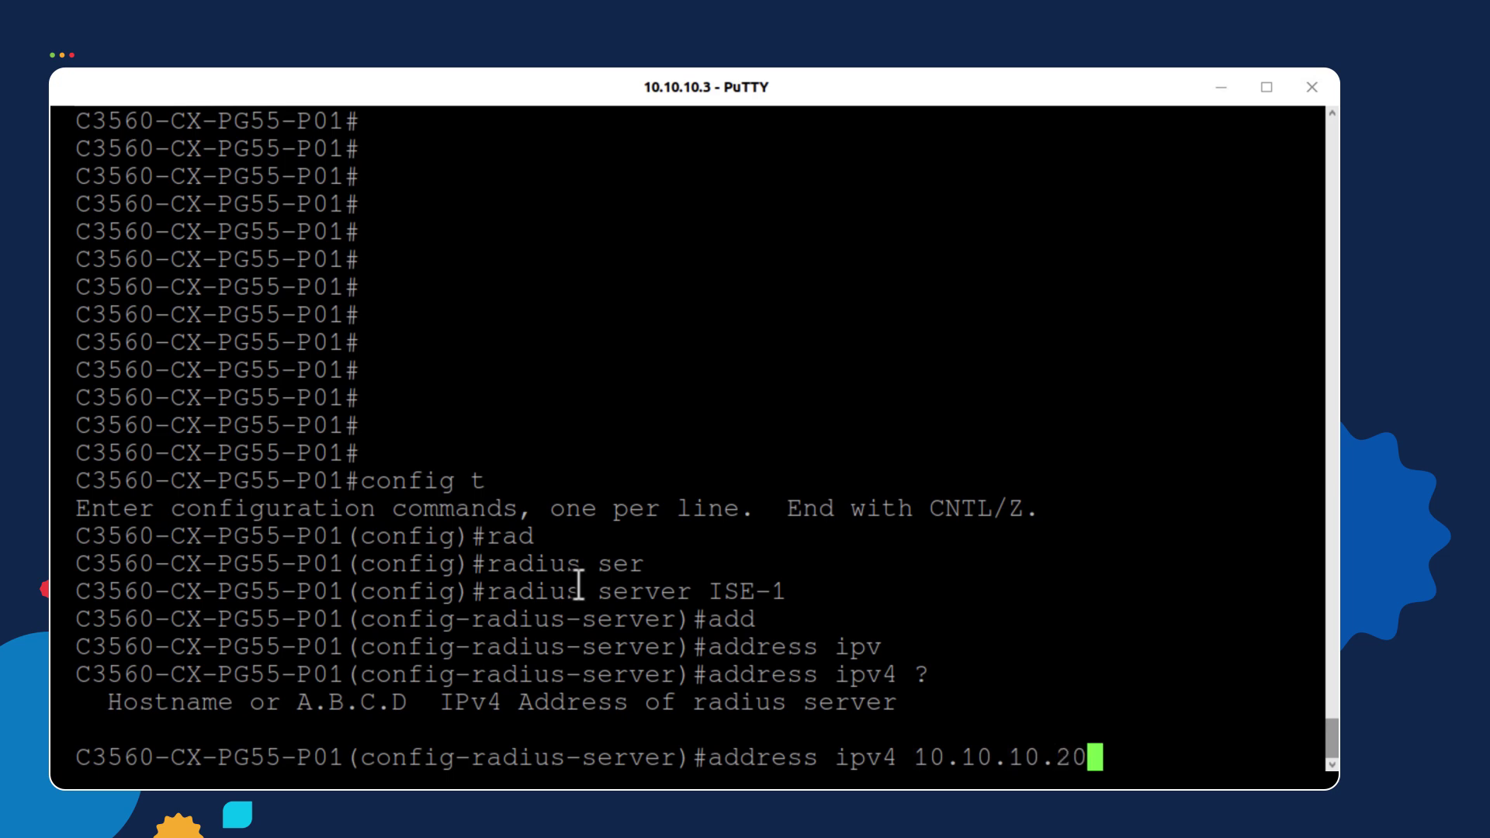
pyautogui.press('Return')
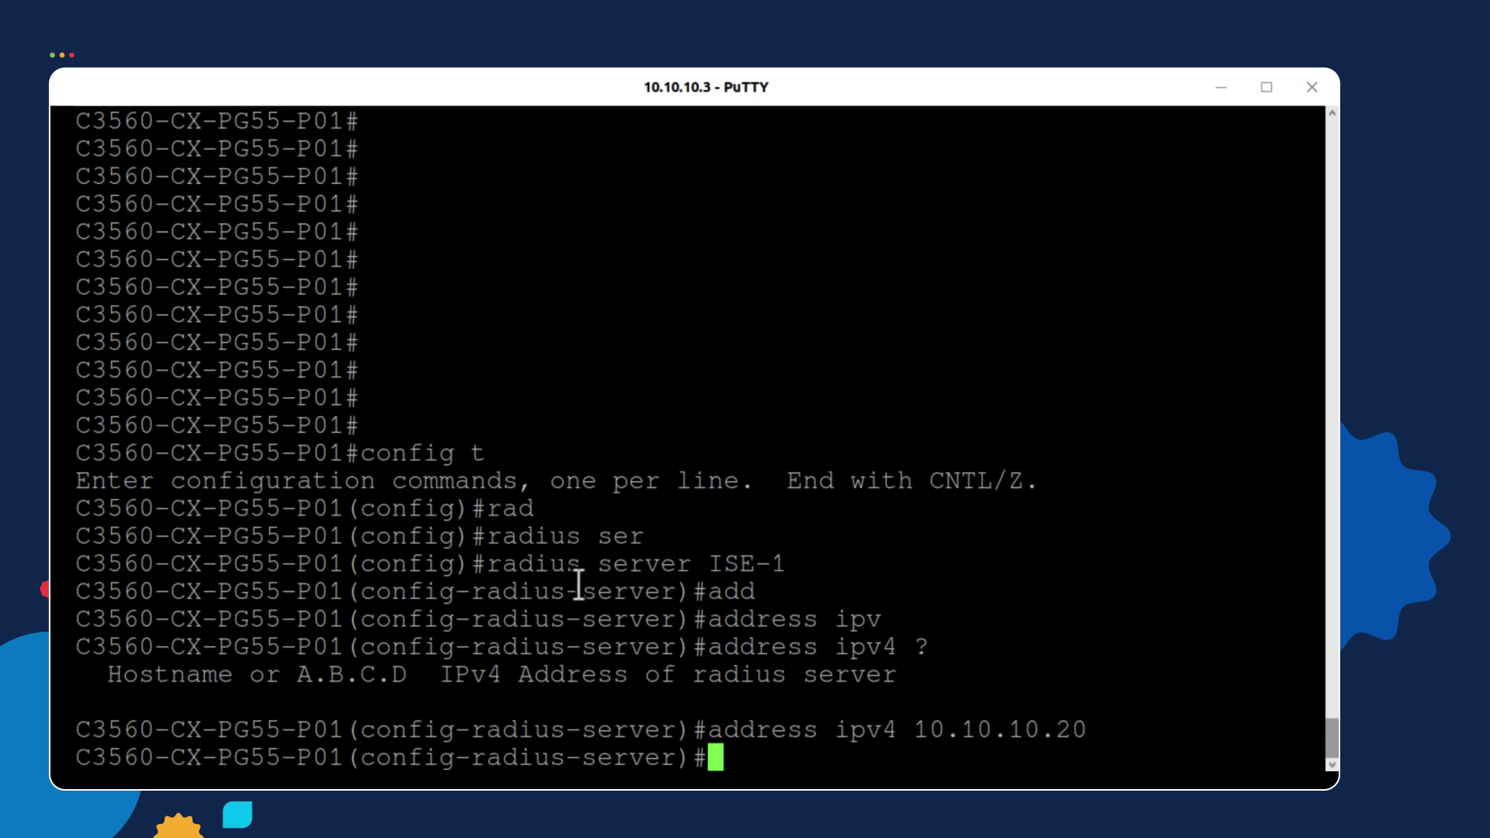
# Give ISE-1 its shared secret key
pyautogui.write('key')
pyautogui.press('Tab')
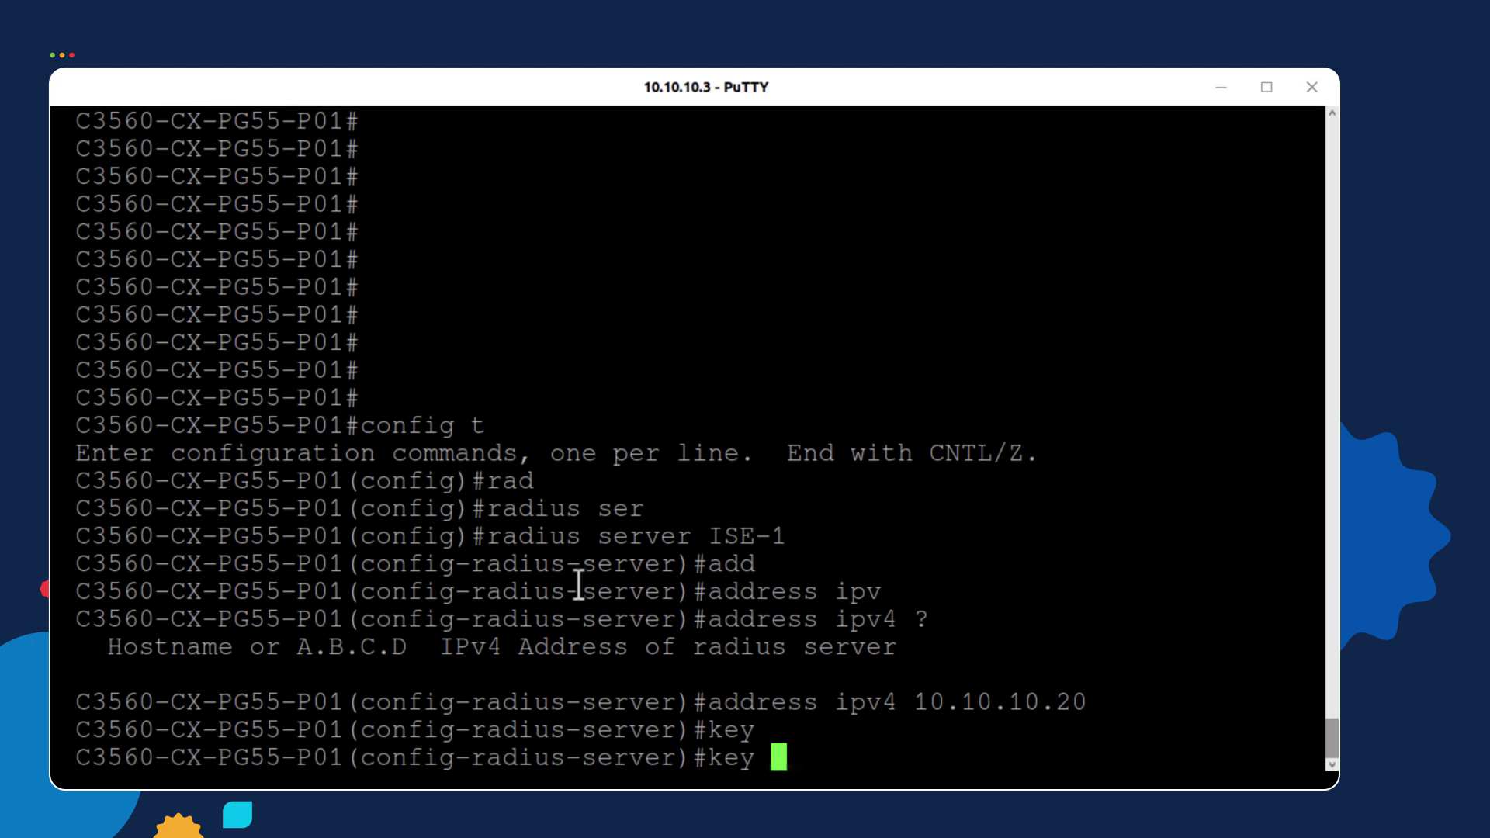
pyautogui.write('123')
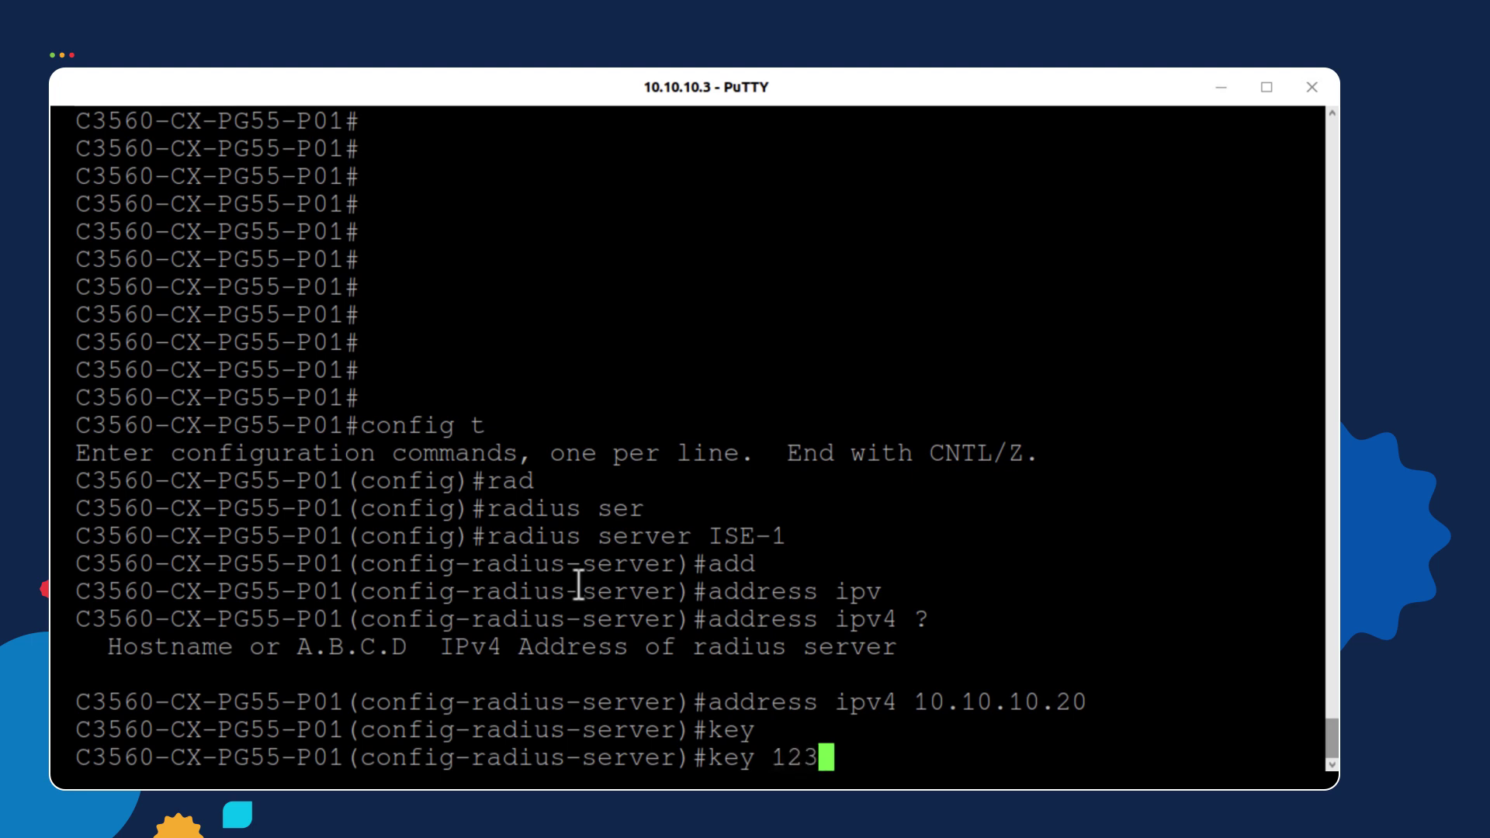
pyautogui.write('4QWer')
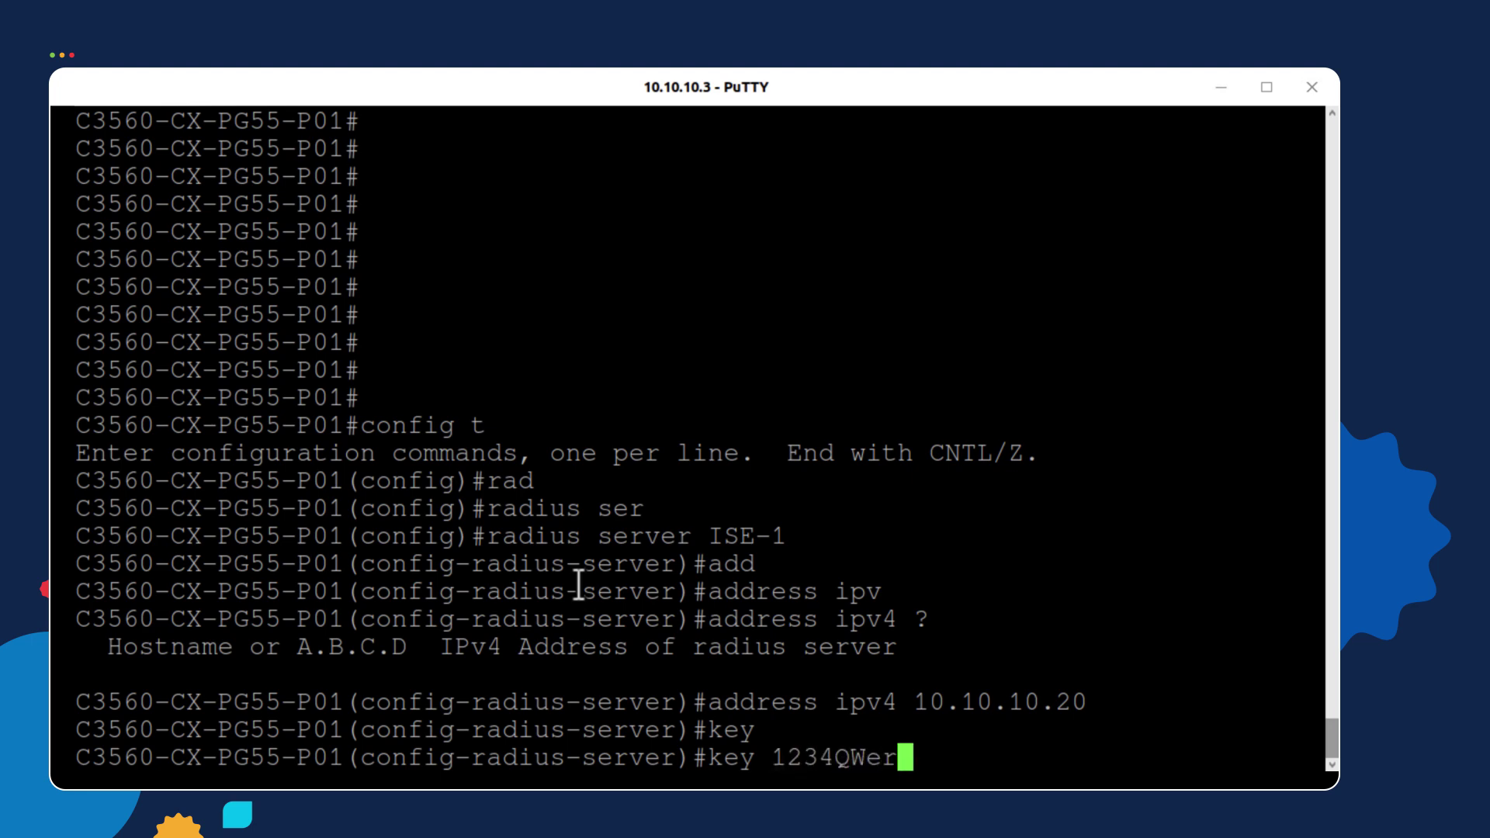
pyautogui.press('Return')
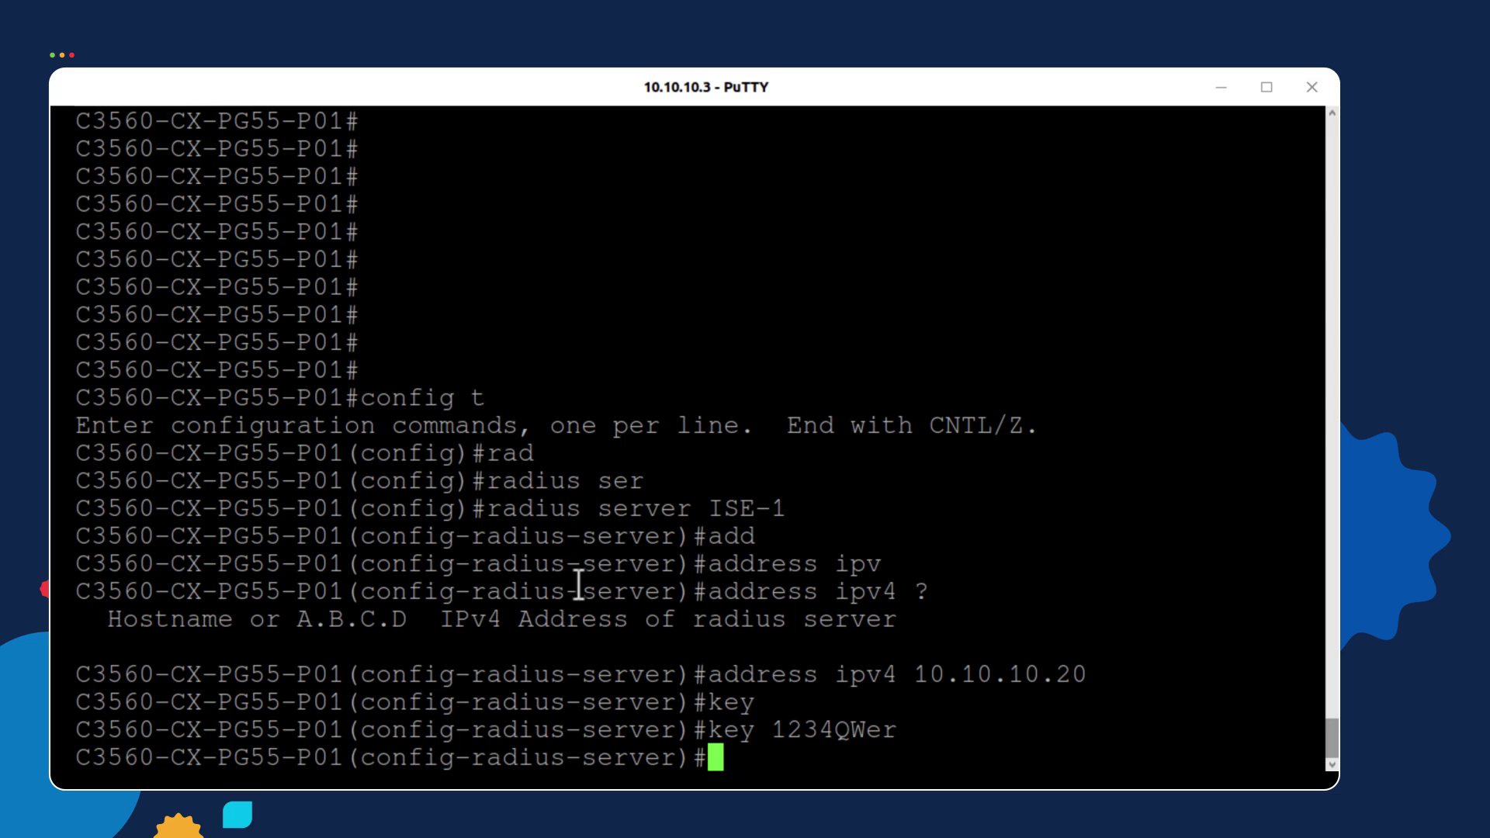
# Exit to privileged mode and list the RADIUS config with 'show run | section radius server'
pyautogui.write('exit')
pyautogui.press('Return')
pyautogui.write('exit')
pyautogui.press('Return')
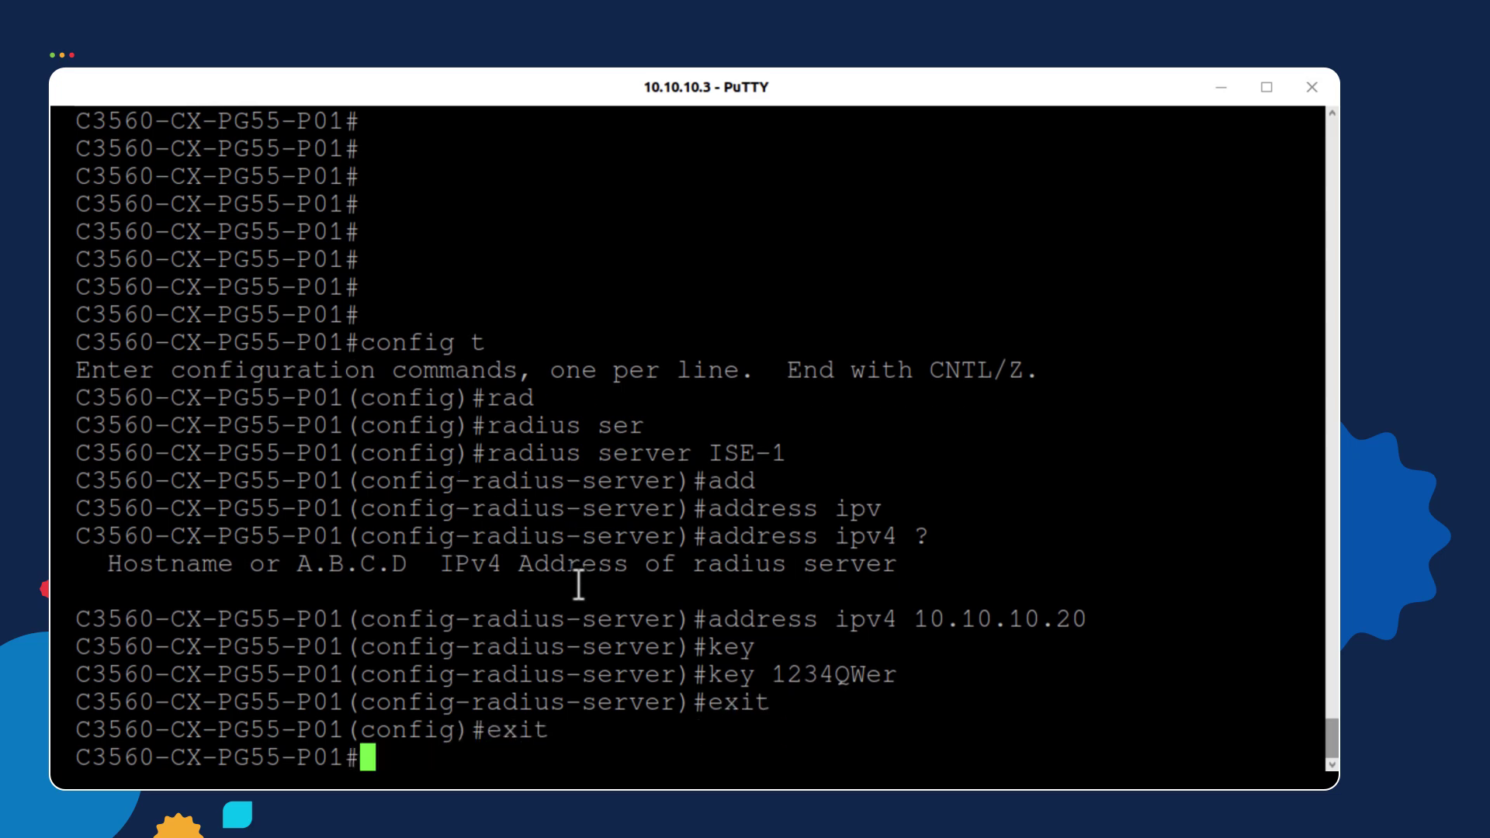
pyautogui.write('show run ')
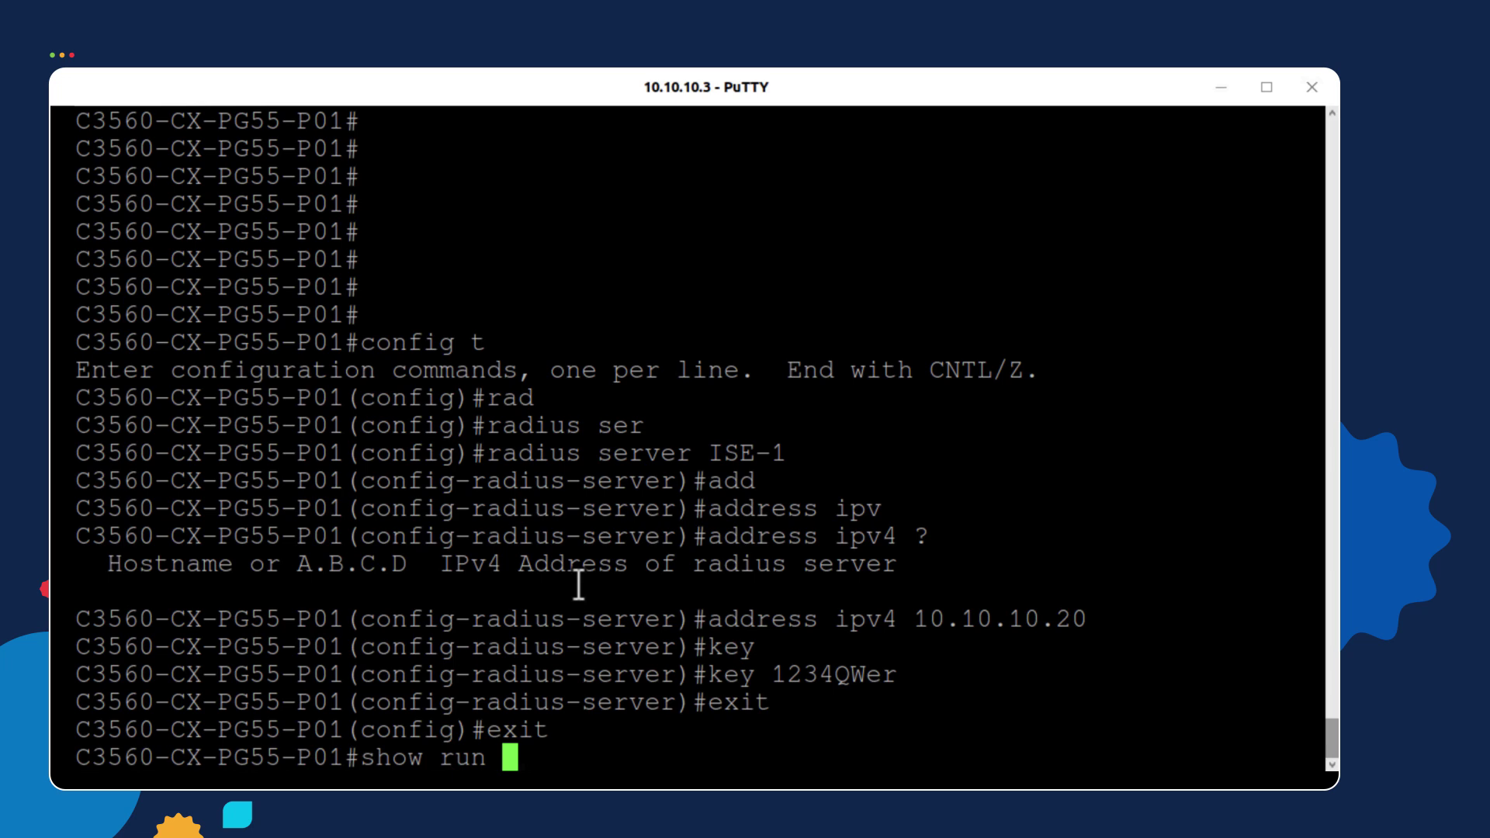
pyautogui.write('| sec')
pyautogui.press('Tab')
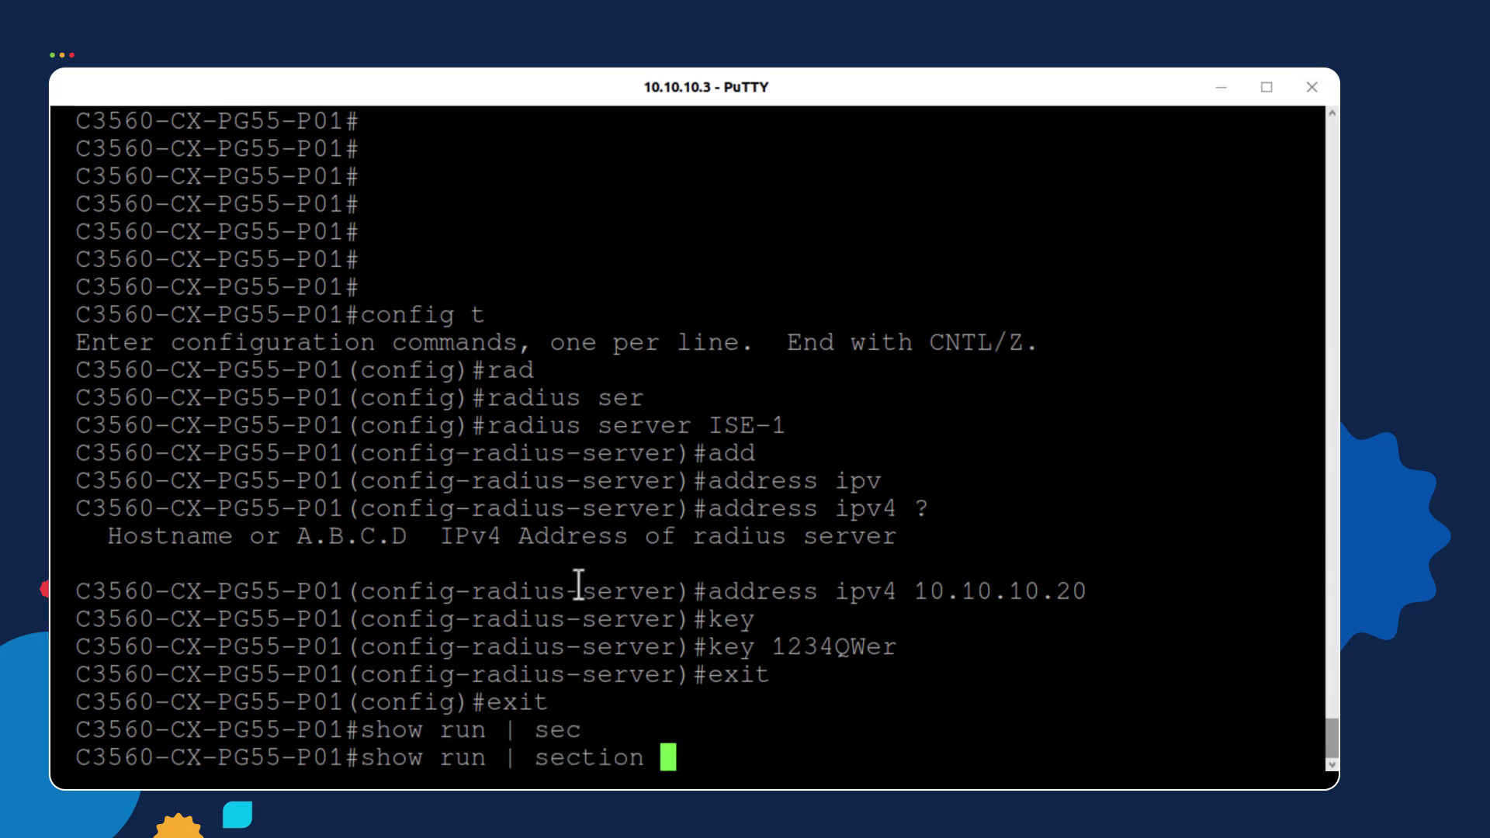
pyautogui.write('radi')
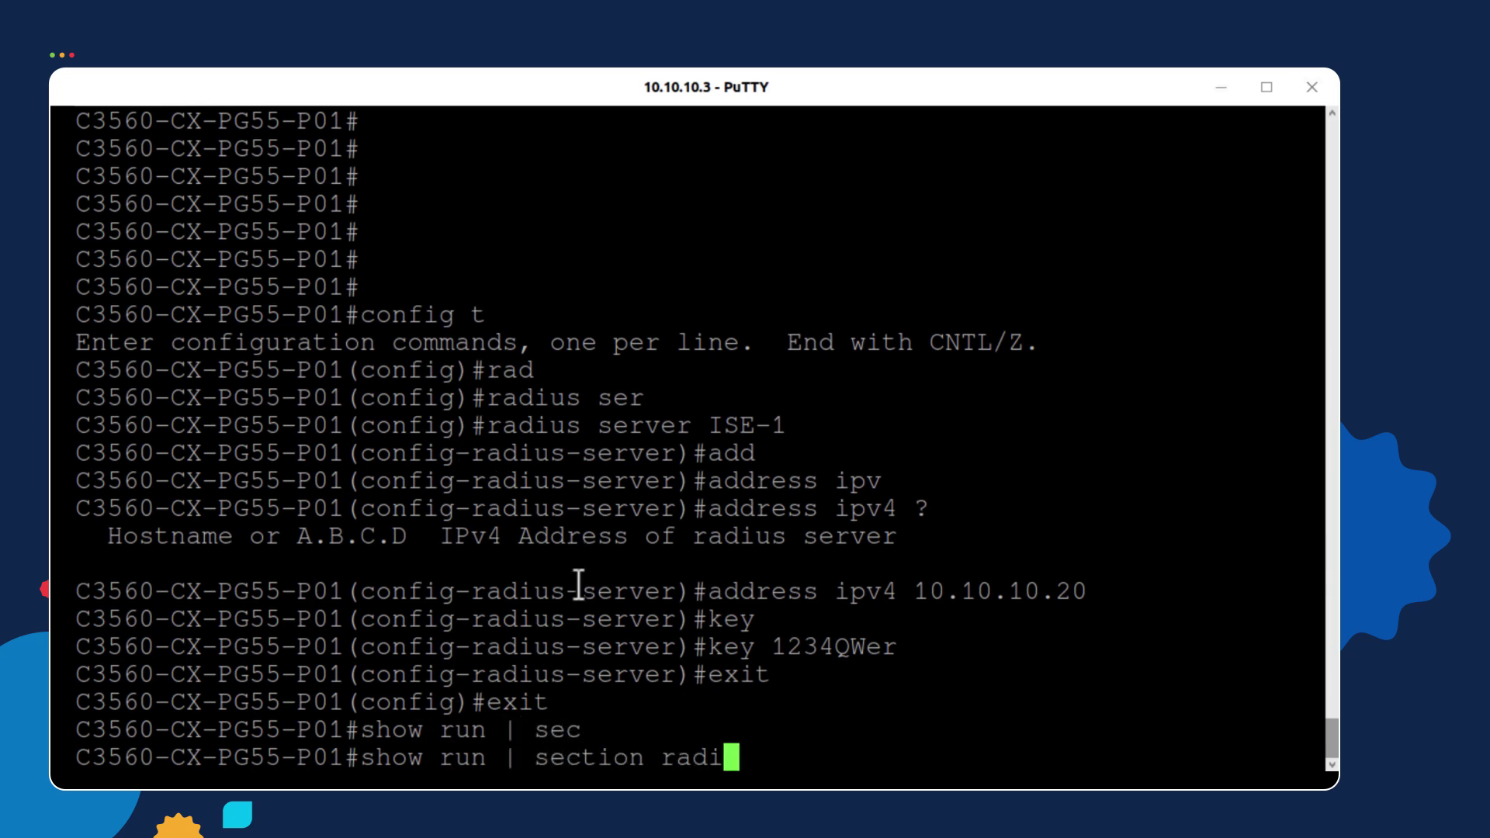
pyautogui.write('us server')
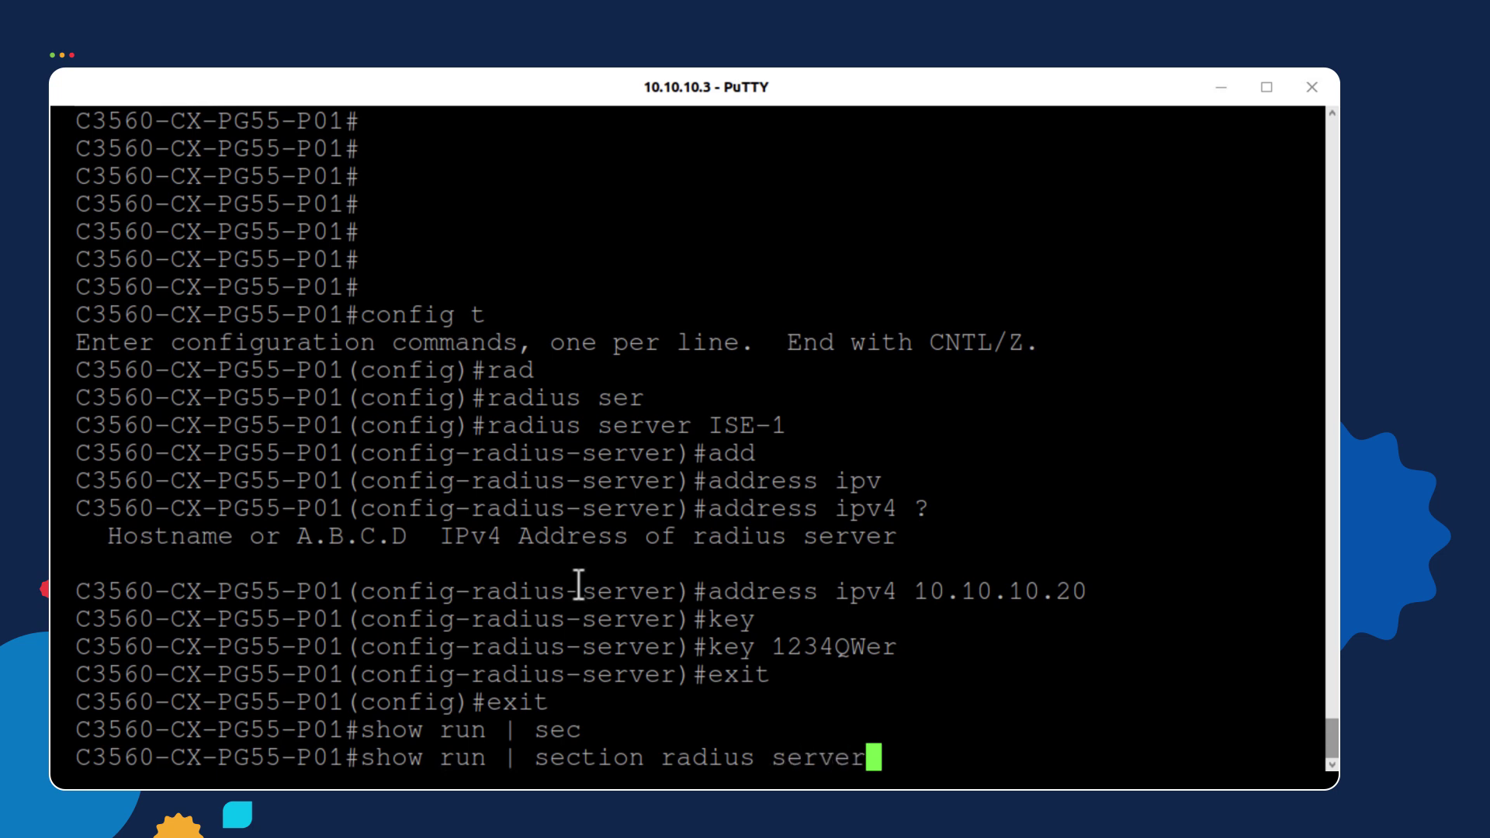
pyautogui.press('Return')
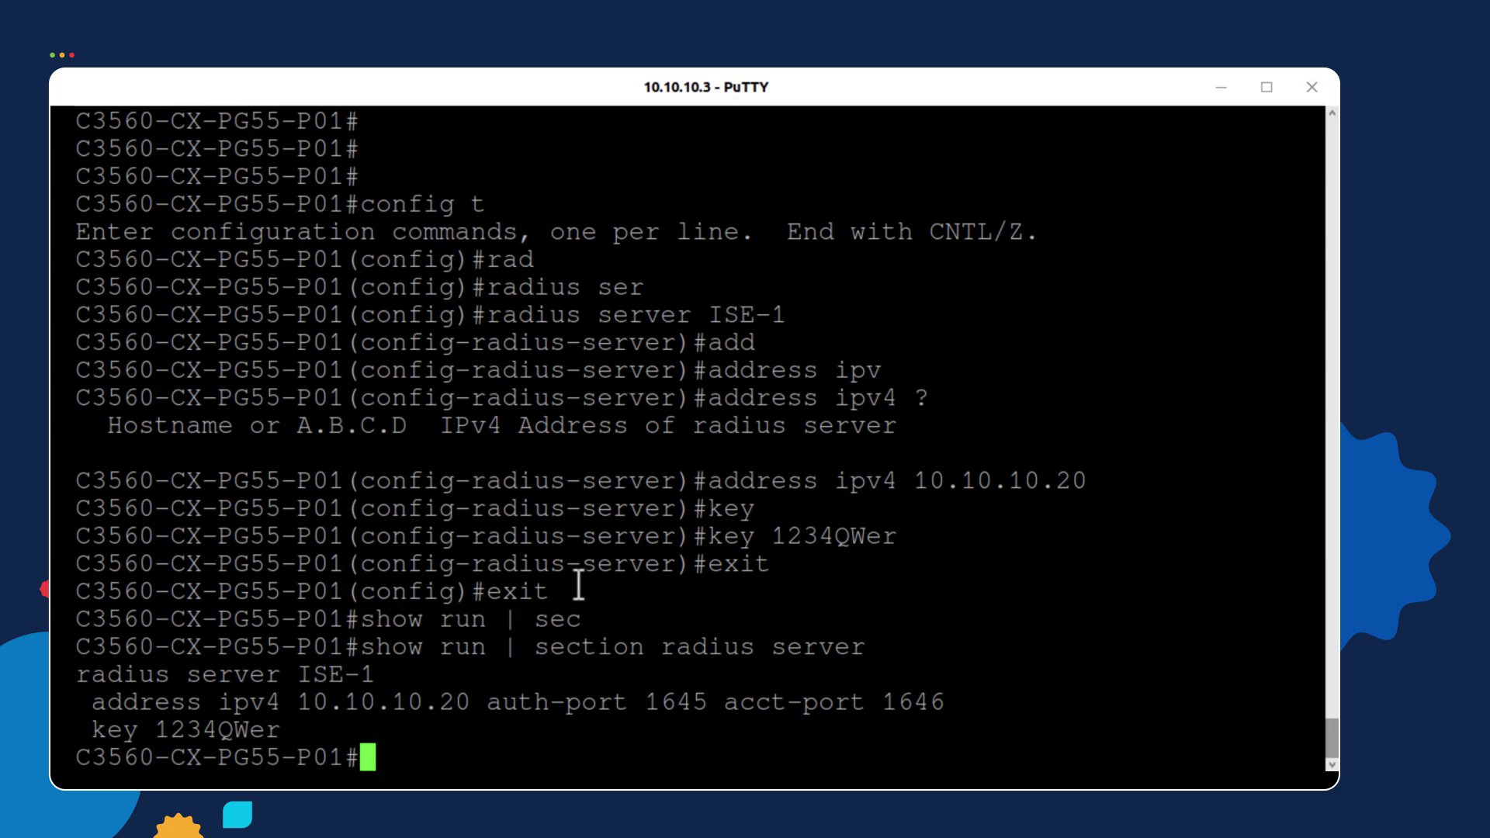
# Run 'test aaa group radius' with the test employee's credentials and new-code, then highlight 10.10.10.20
pyautogui.write('test aaa ')
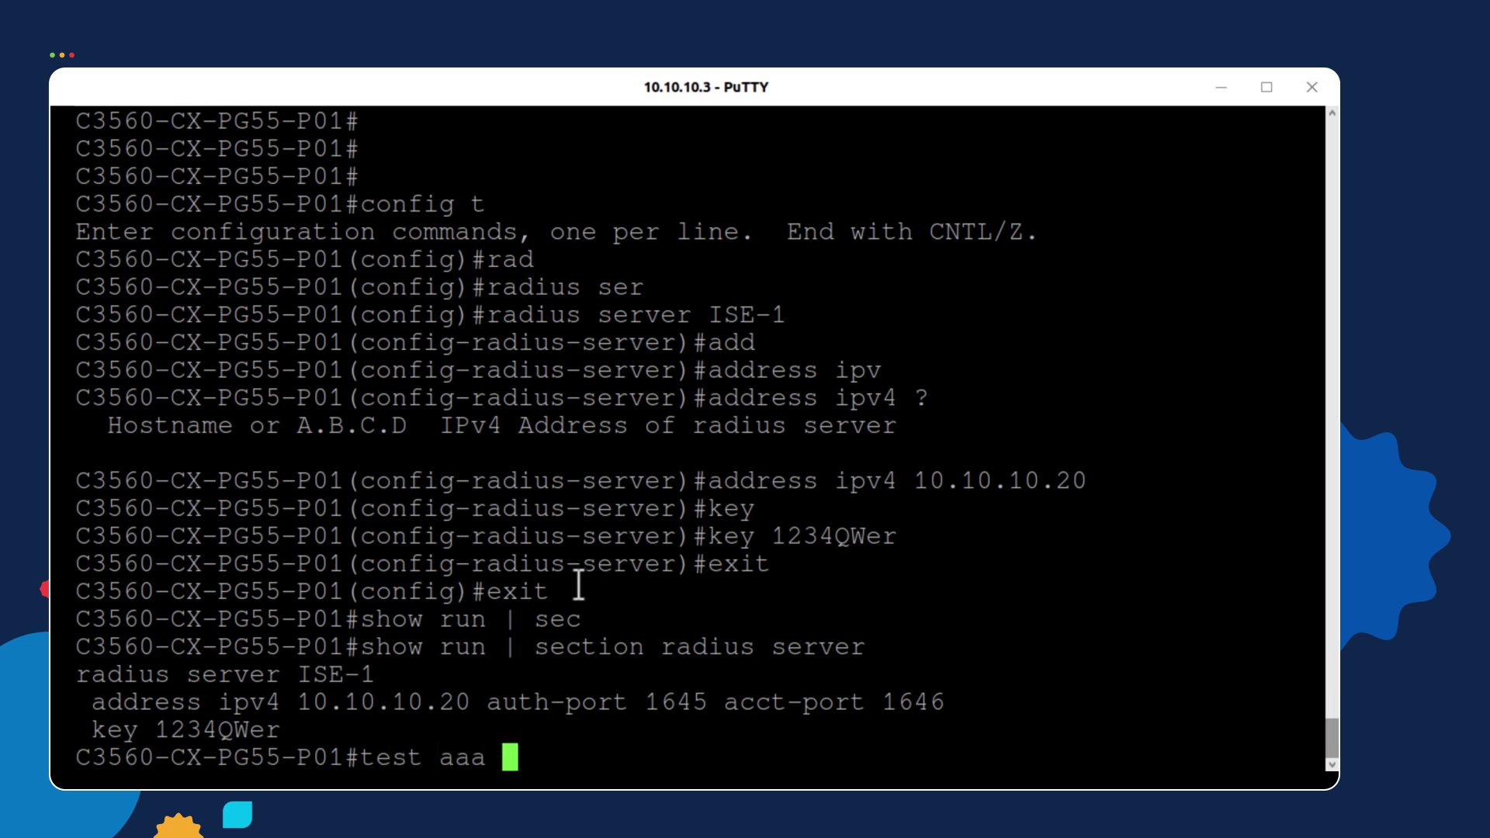
pyautogui.write('gr')
pyautogui.press('Tab')
pyautogui.write('rad')
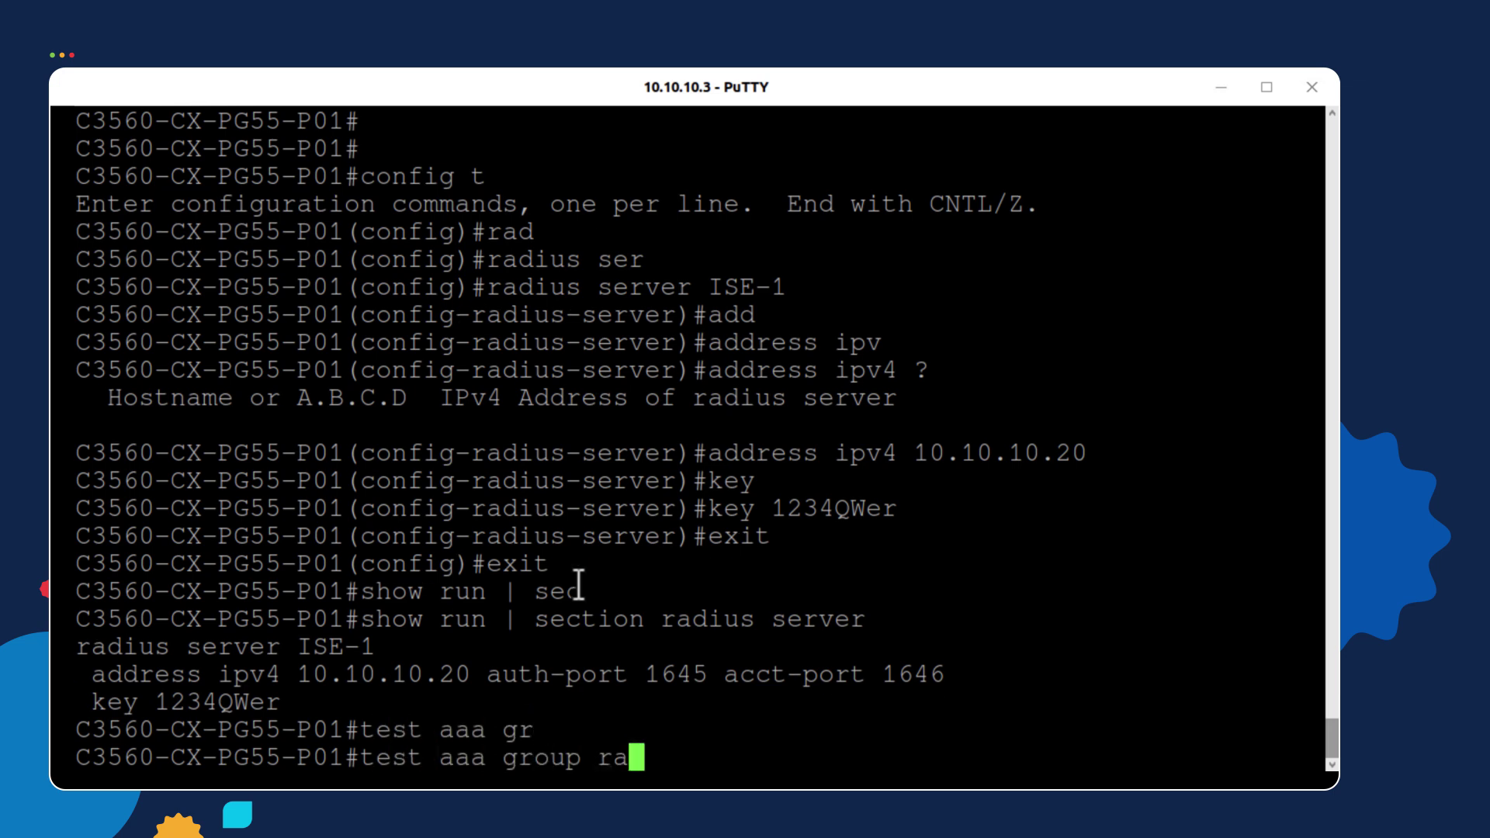
pyautogui.press('Tab')
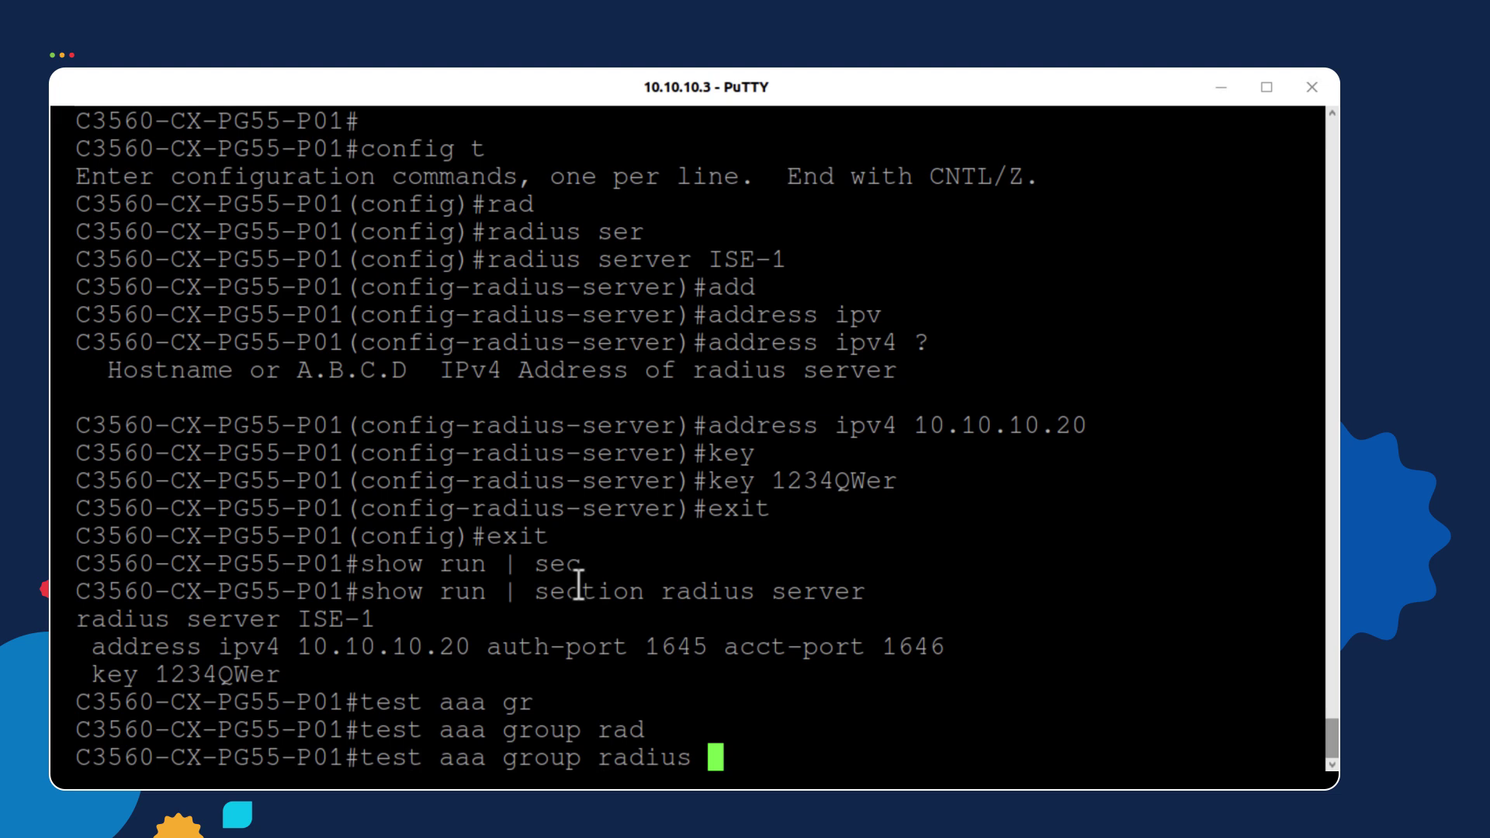
pyautogui.write('?')
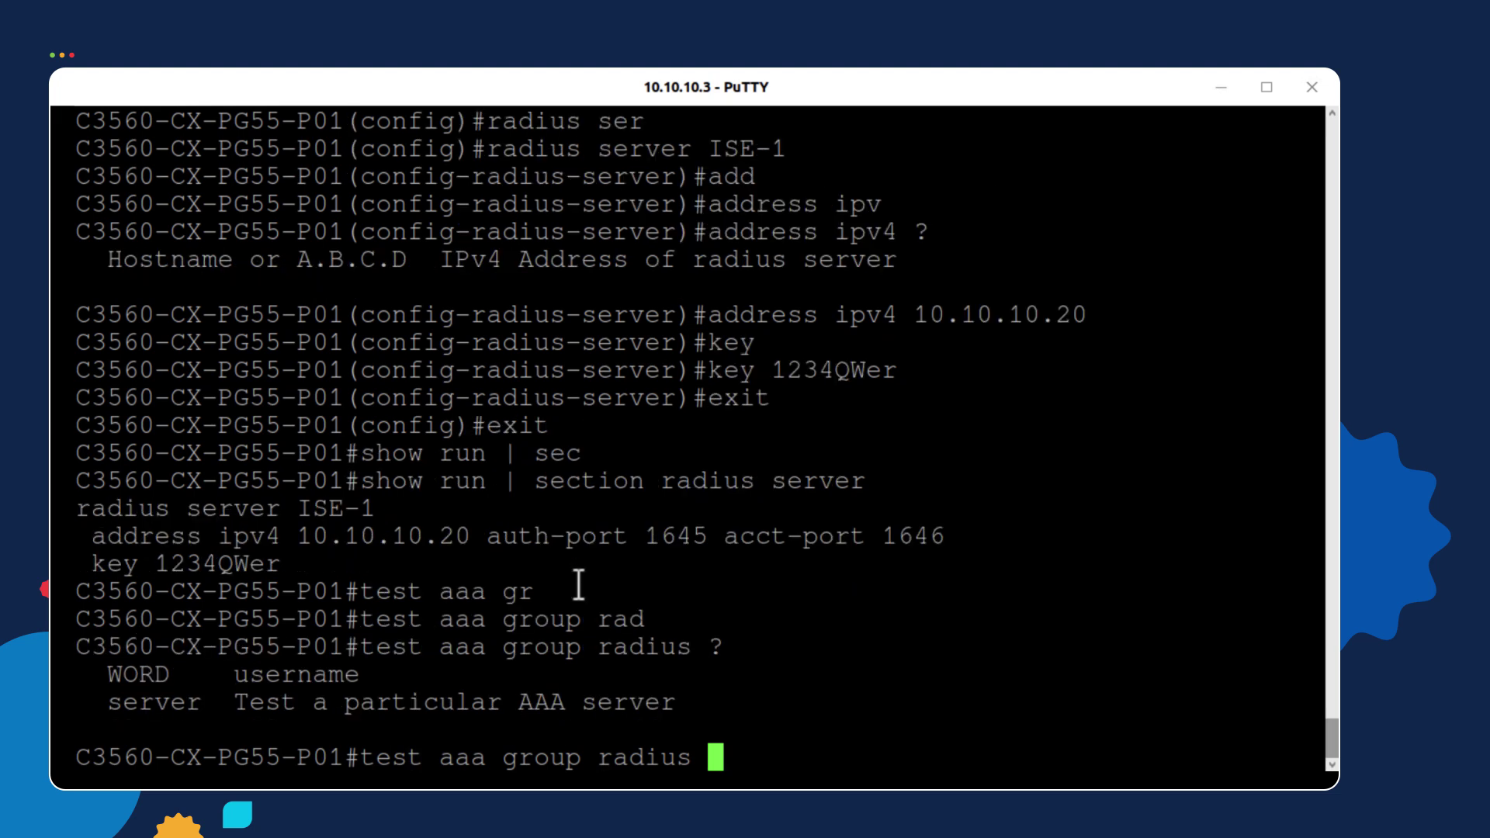
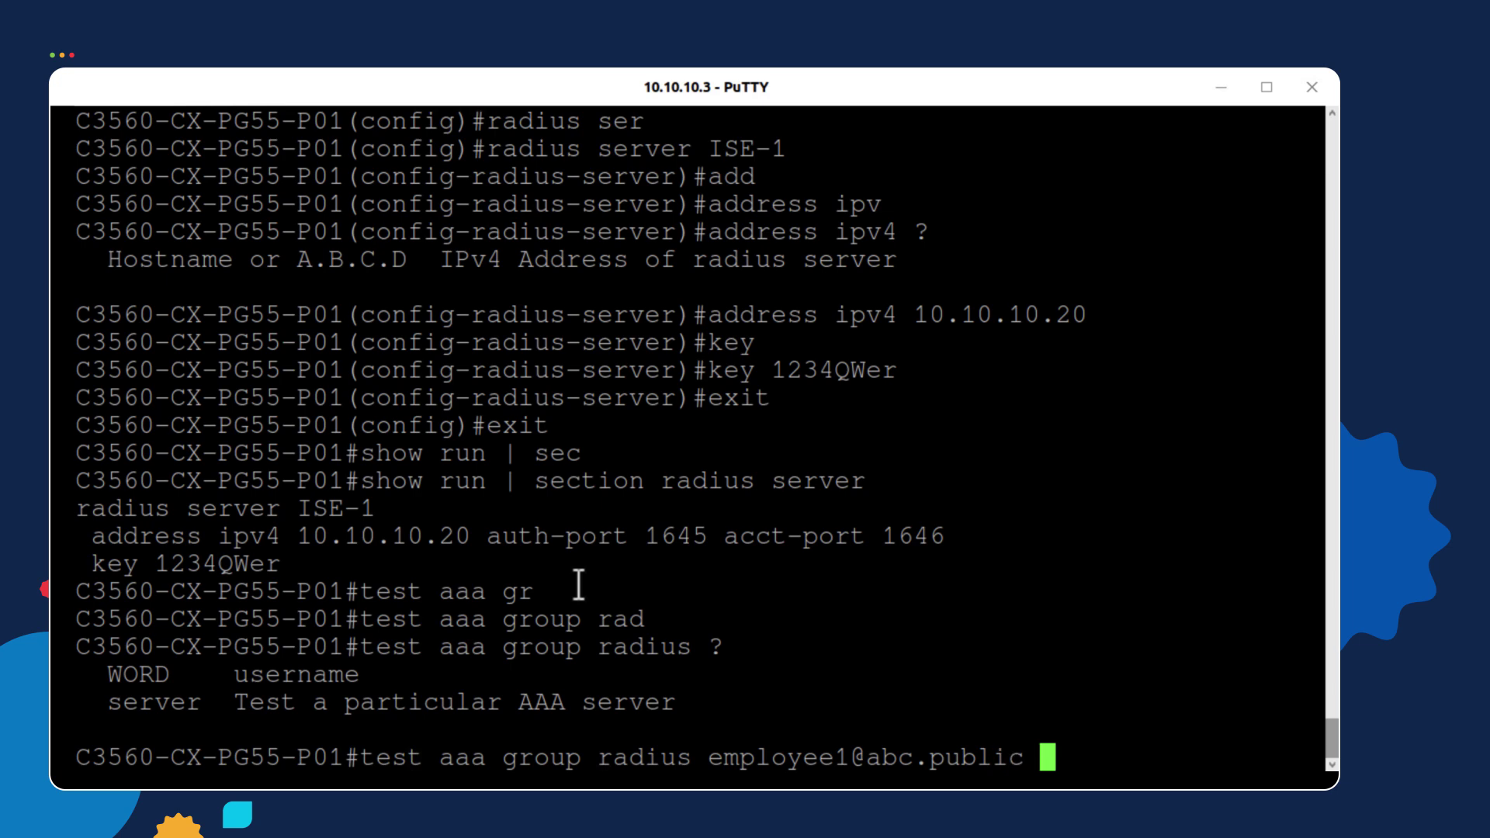
pyautogui.write('?1234')
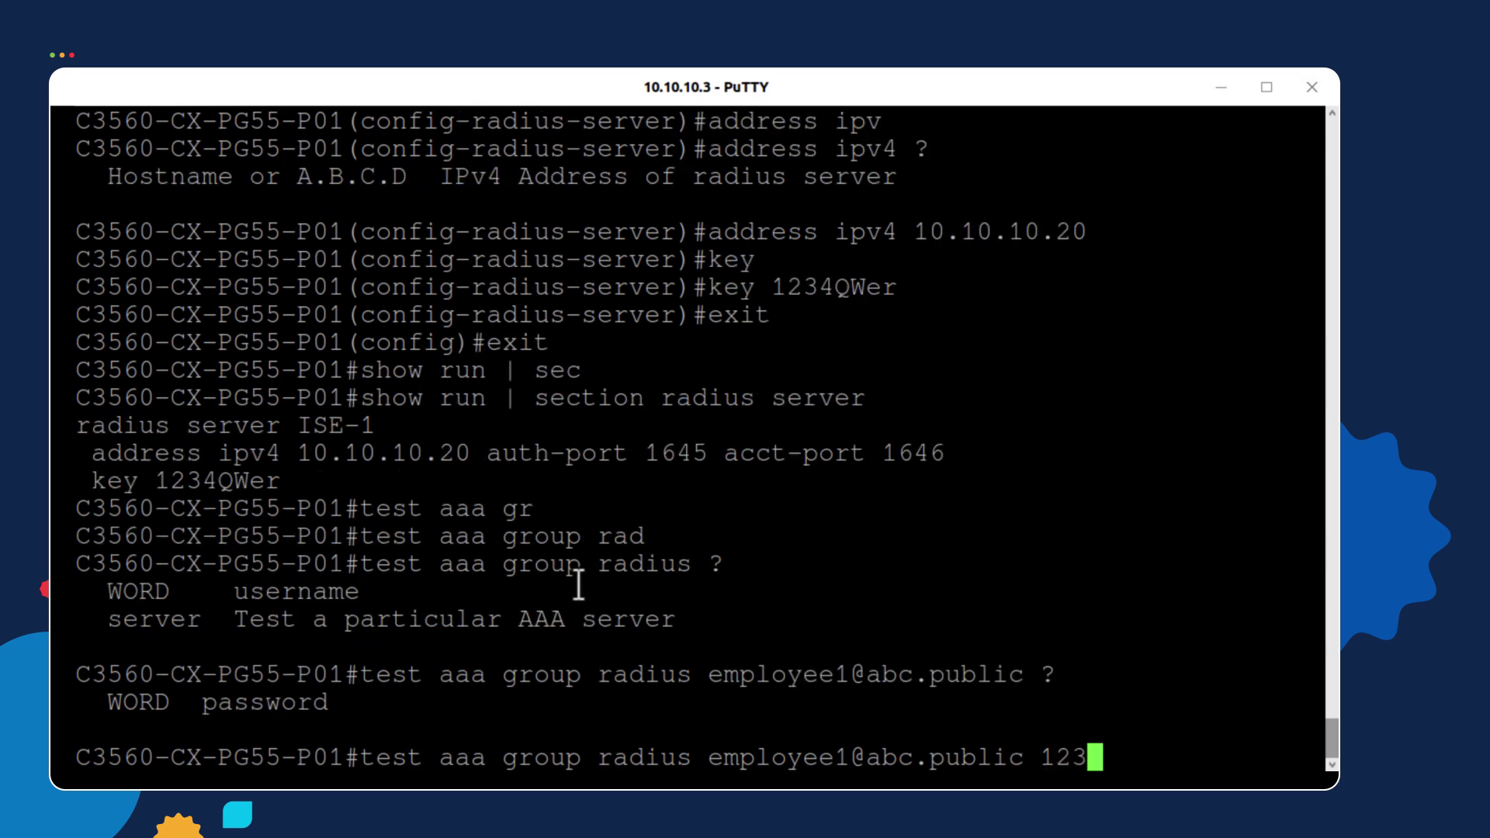
pyautogui.write('QWe')
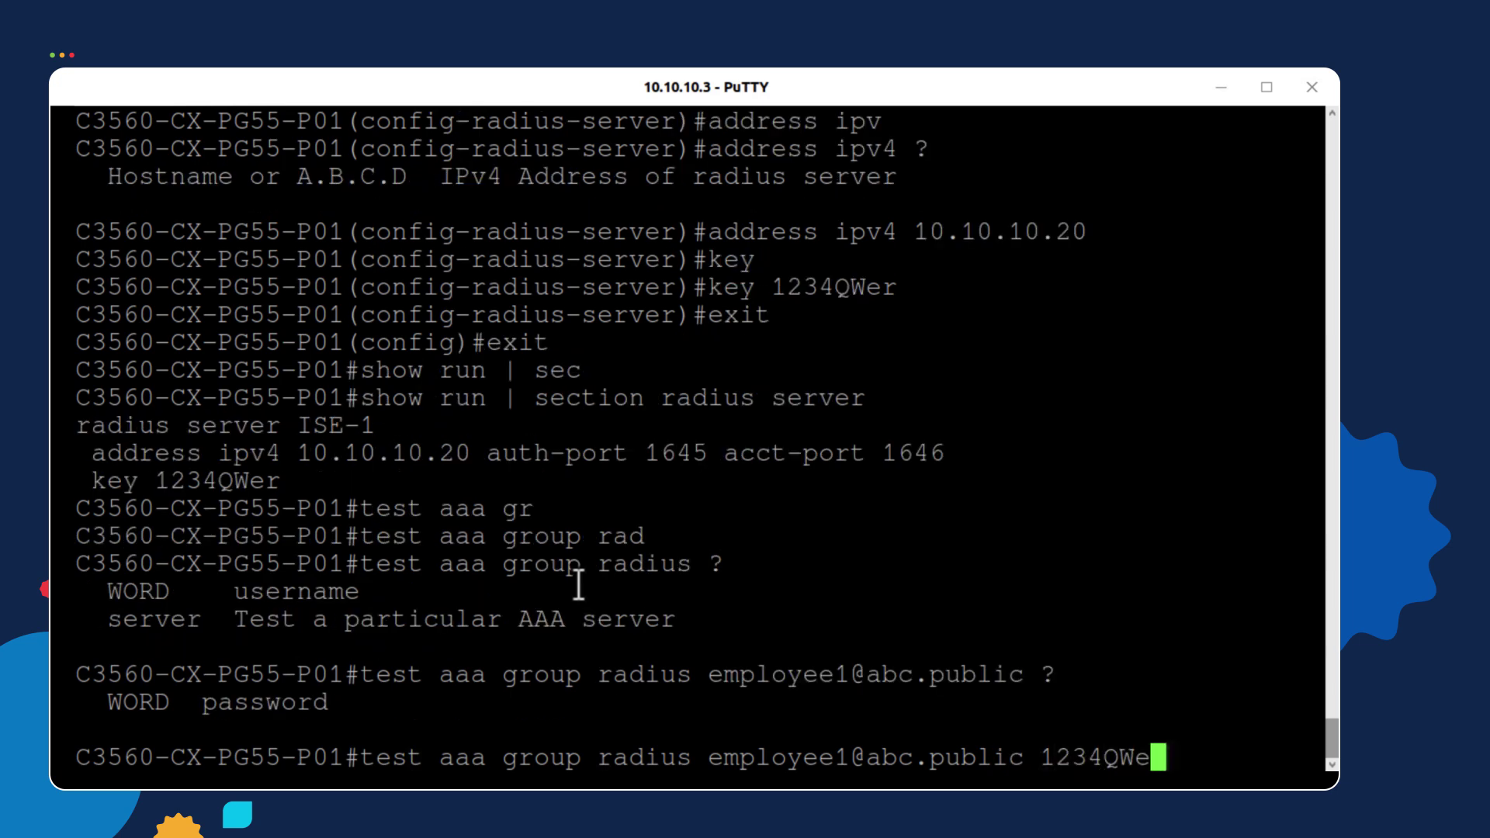
pyautogui.write('r ')
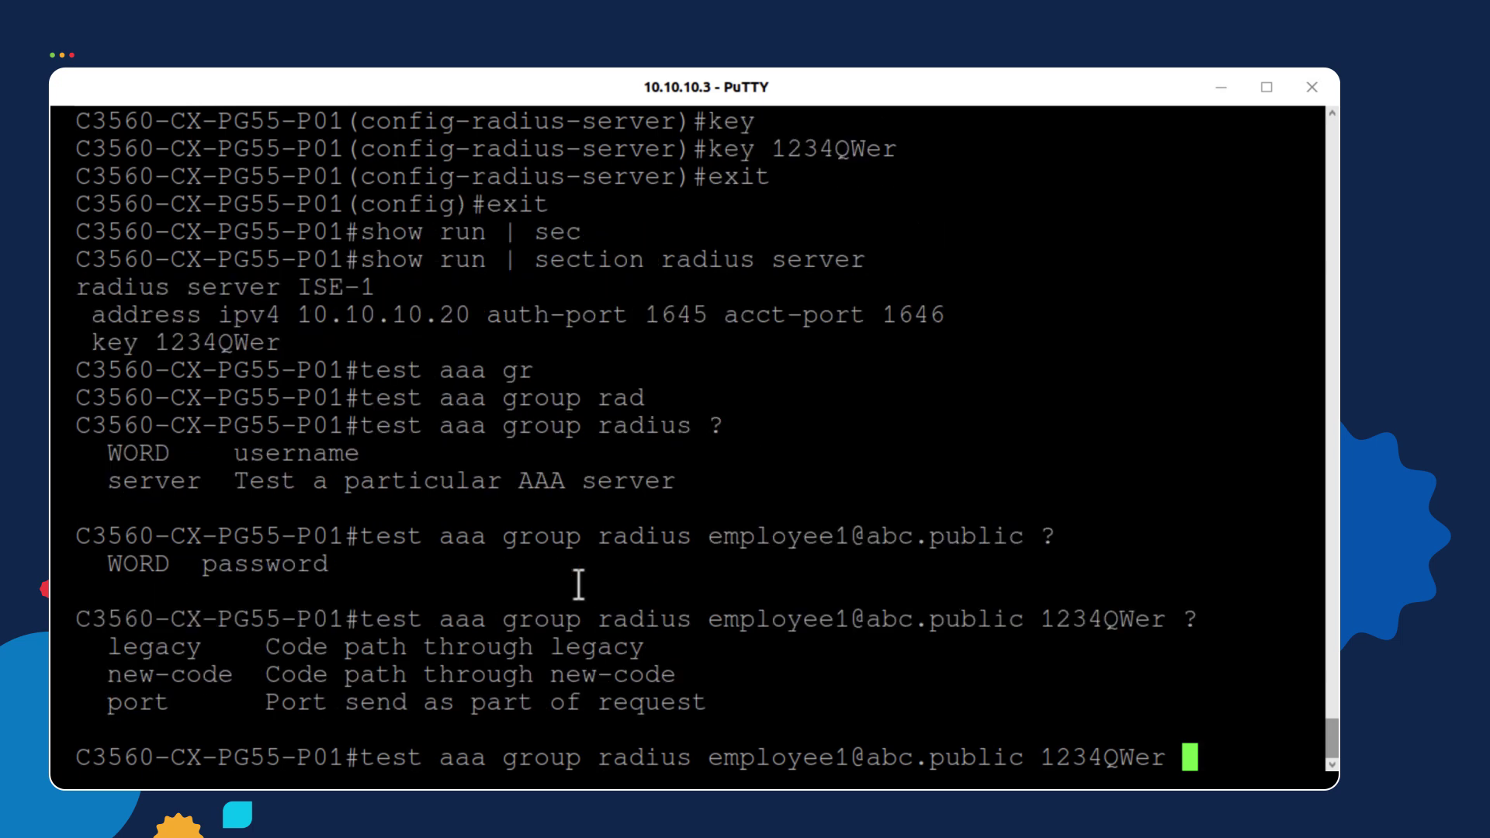
pyautogui.write('?ne')
pyautogui.press('Tab')
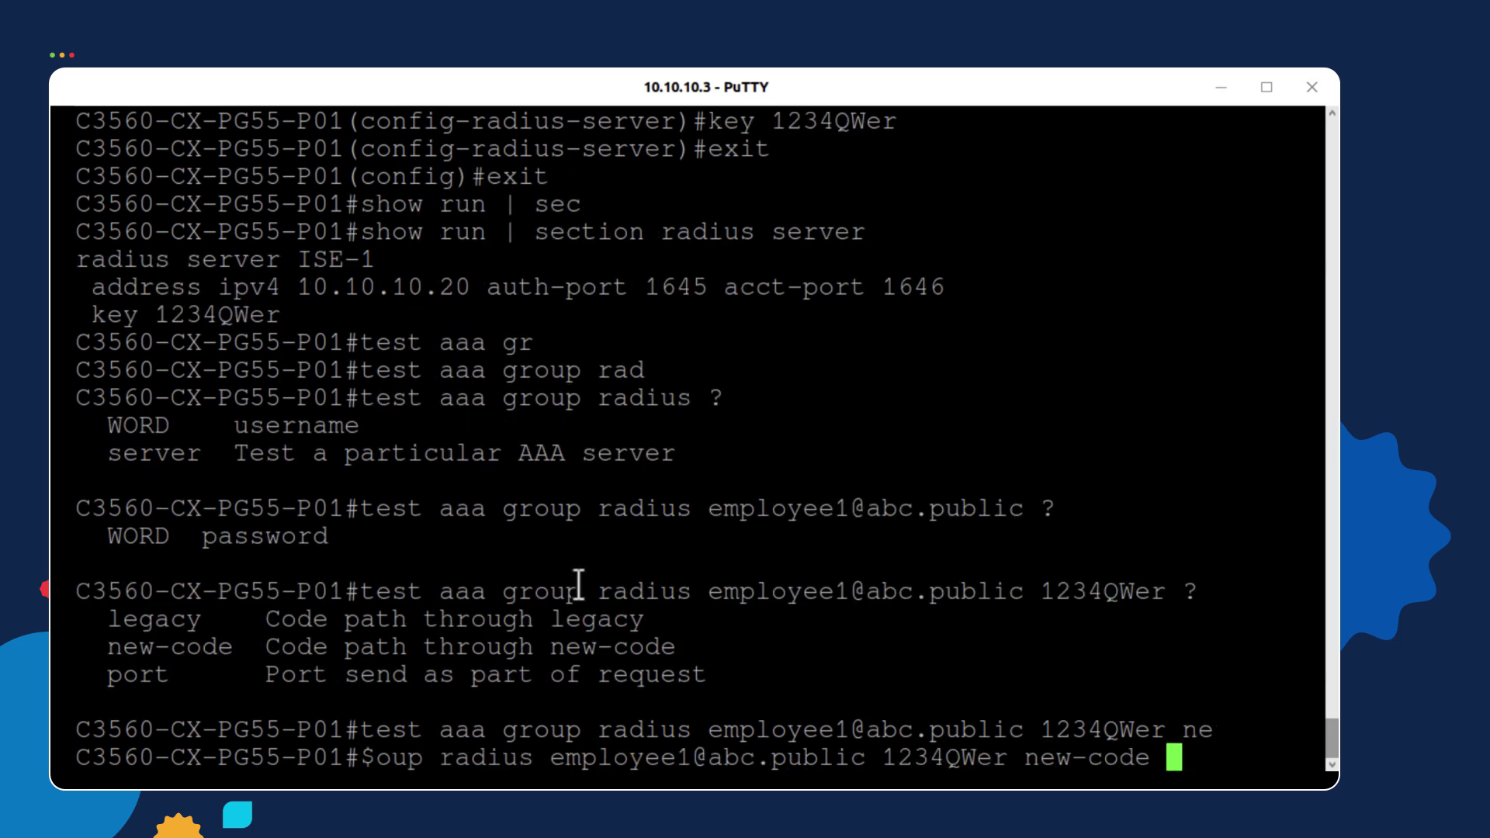
pyautogui.press('Return')
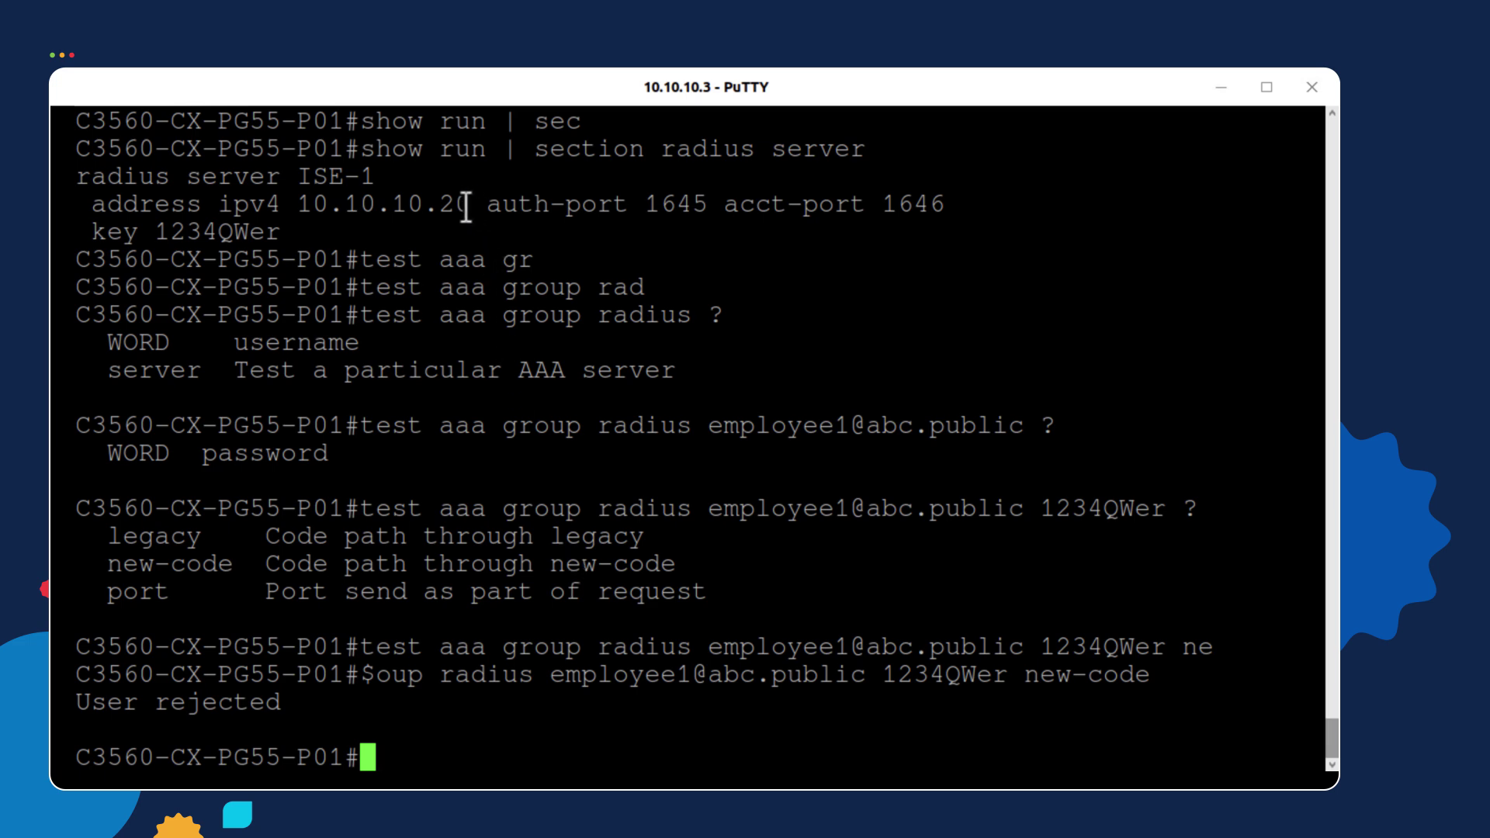
pyautogui.moveTo(475, 205); pyautogui.dragTo(296, 208)
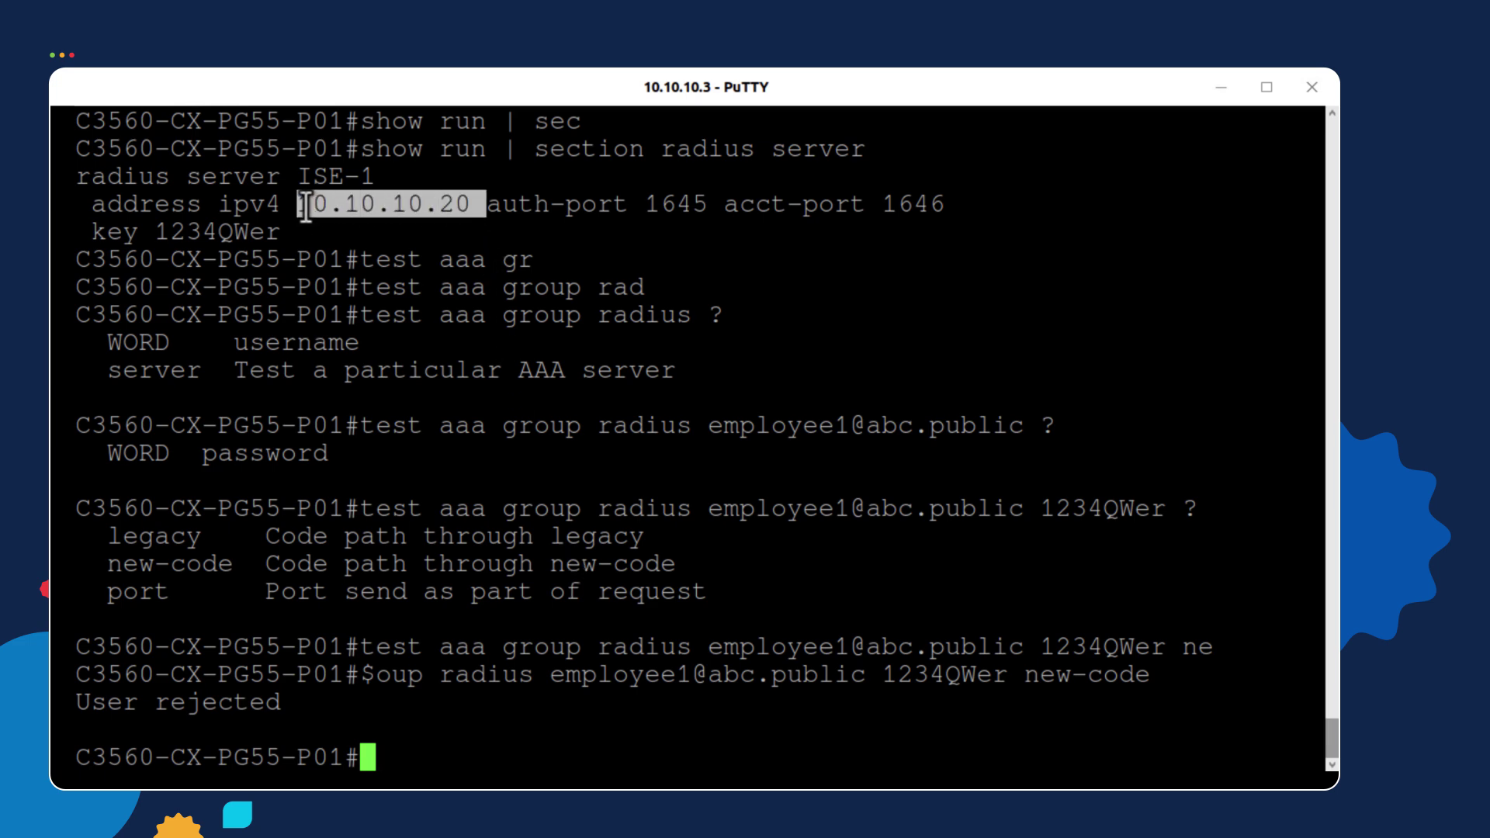
pyautogui.click(553, 270)
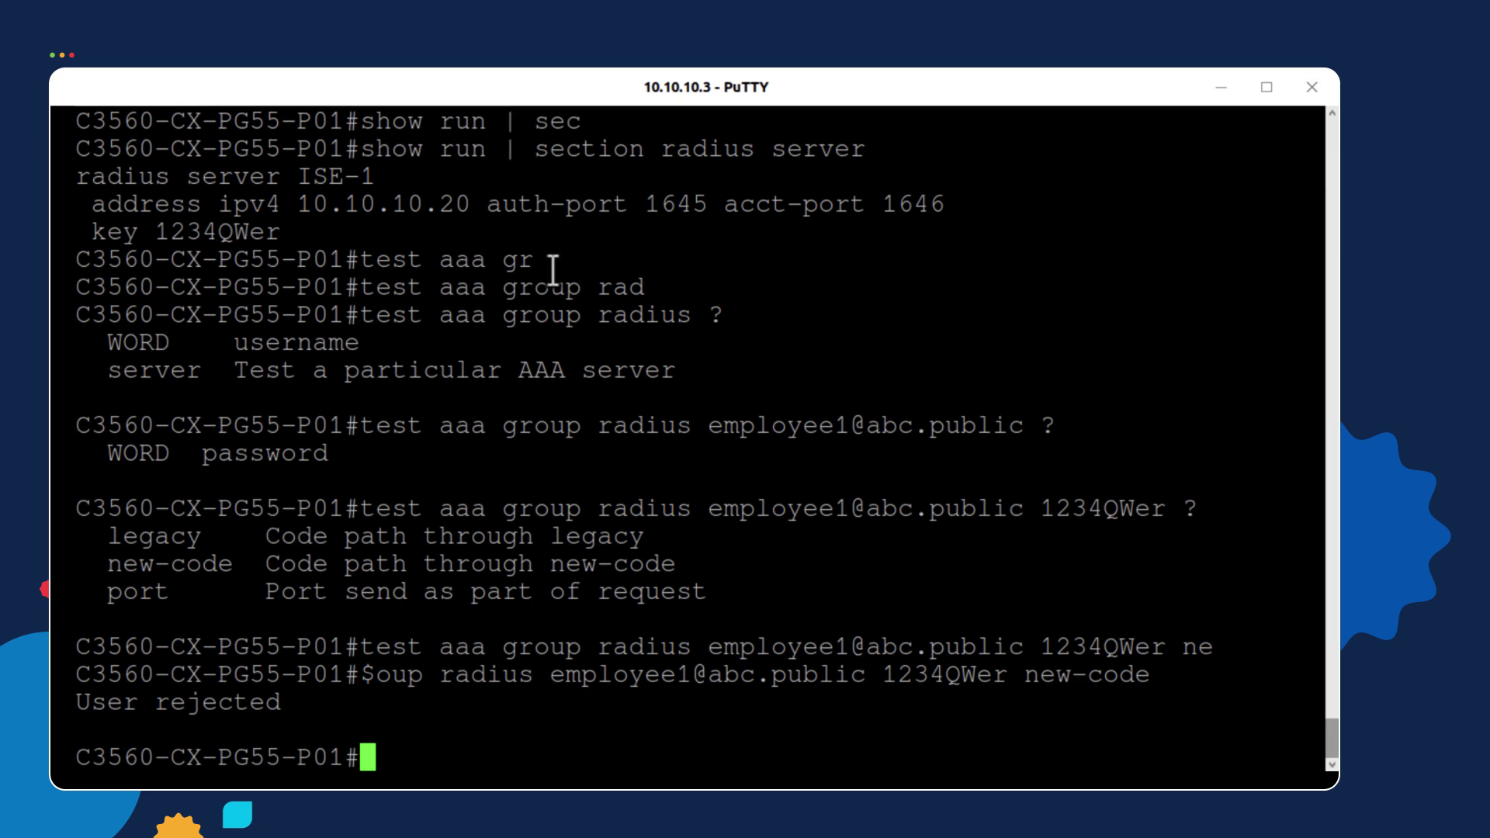
# Enter global configuration mode and reopen the RADIUS server ISE-1 settings
pyautogui.write('config t')
pyautogui.press('Return')
pyautogui.write('se')
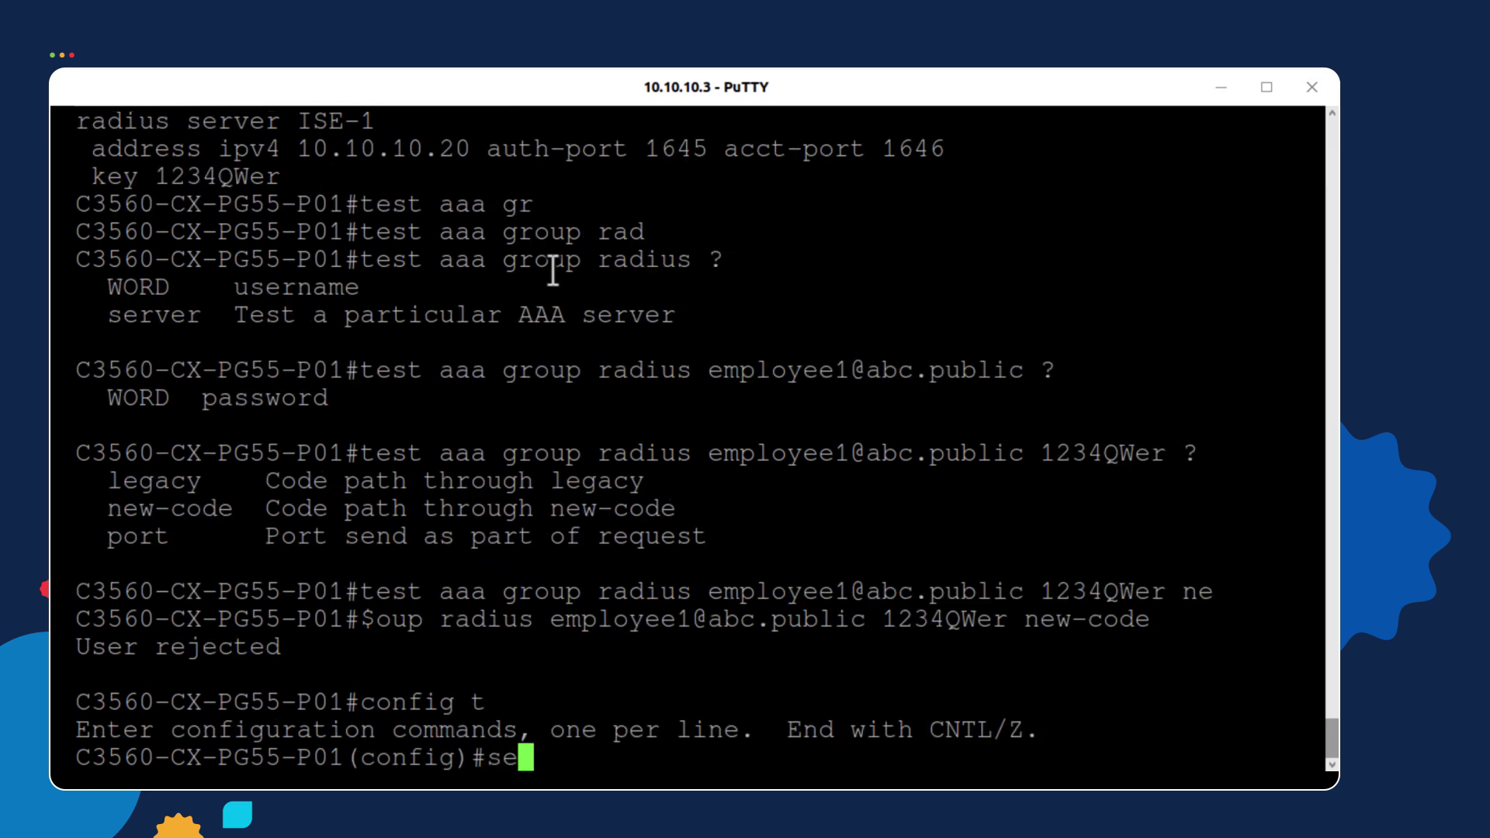
pyautogui.press('BackSpace')
pyautogui.press('BackSpace')
pyautogui.write('rad')
pyautogui.press('Tab')
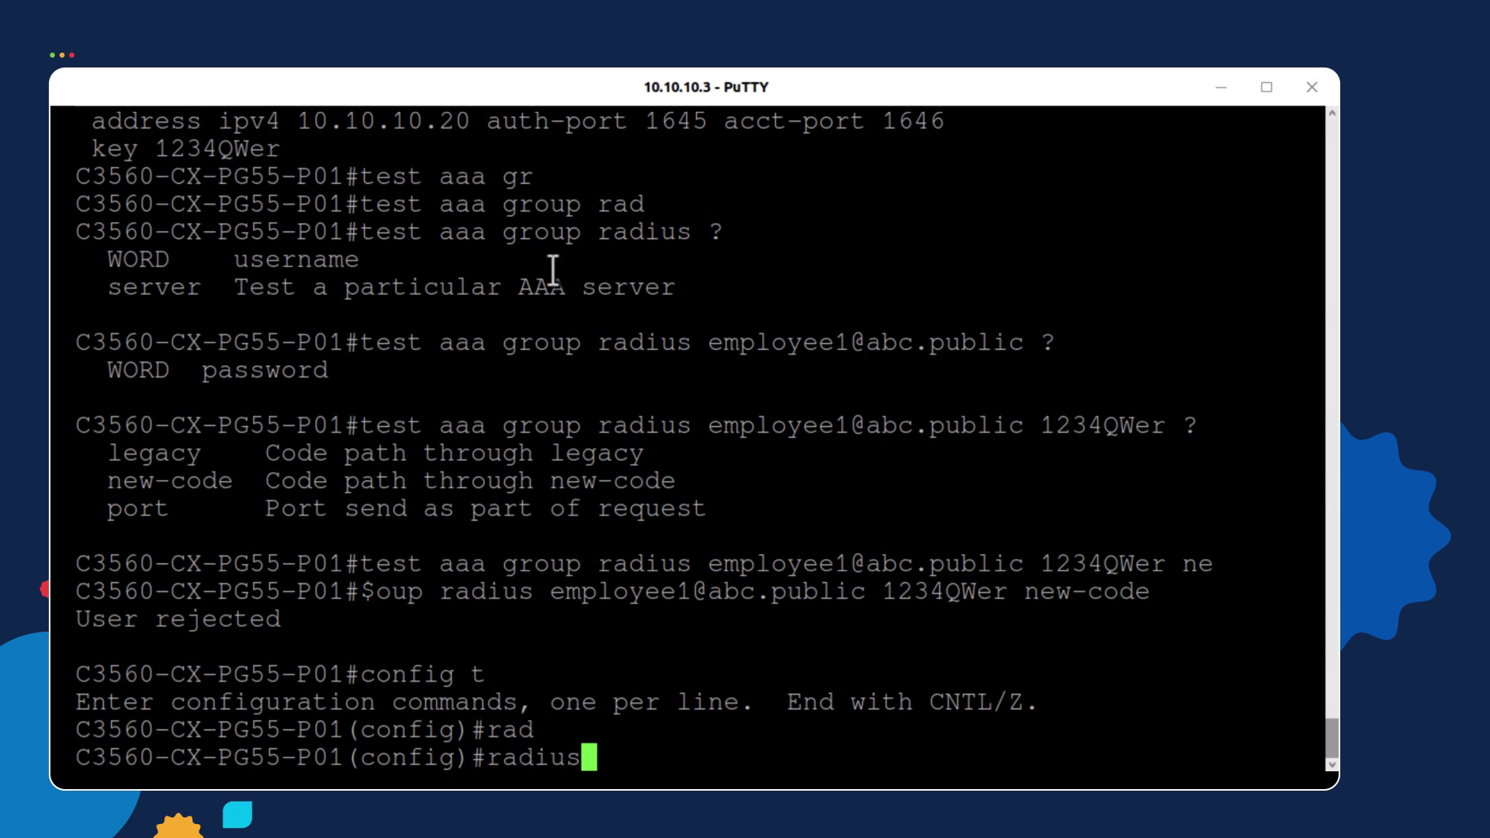
pyautogui.write('ser')
pyautogui.press('Tab')
pyautogui.write('ISE-1')
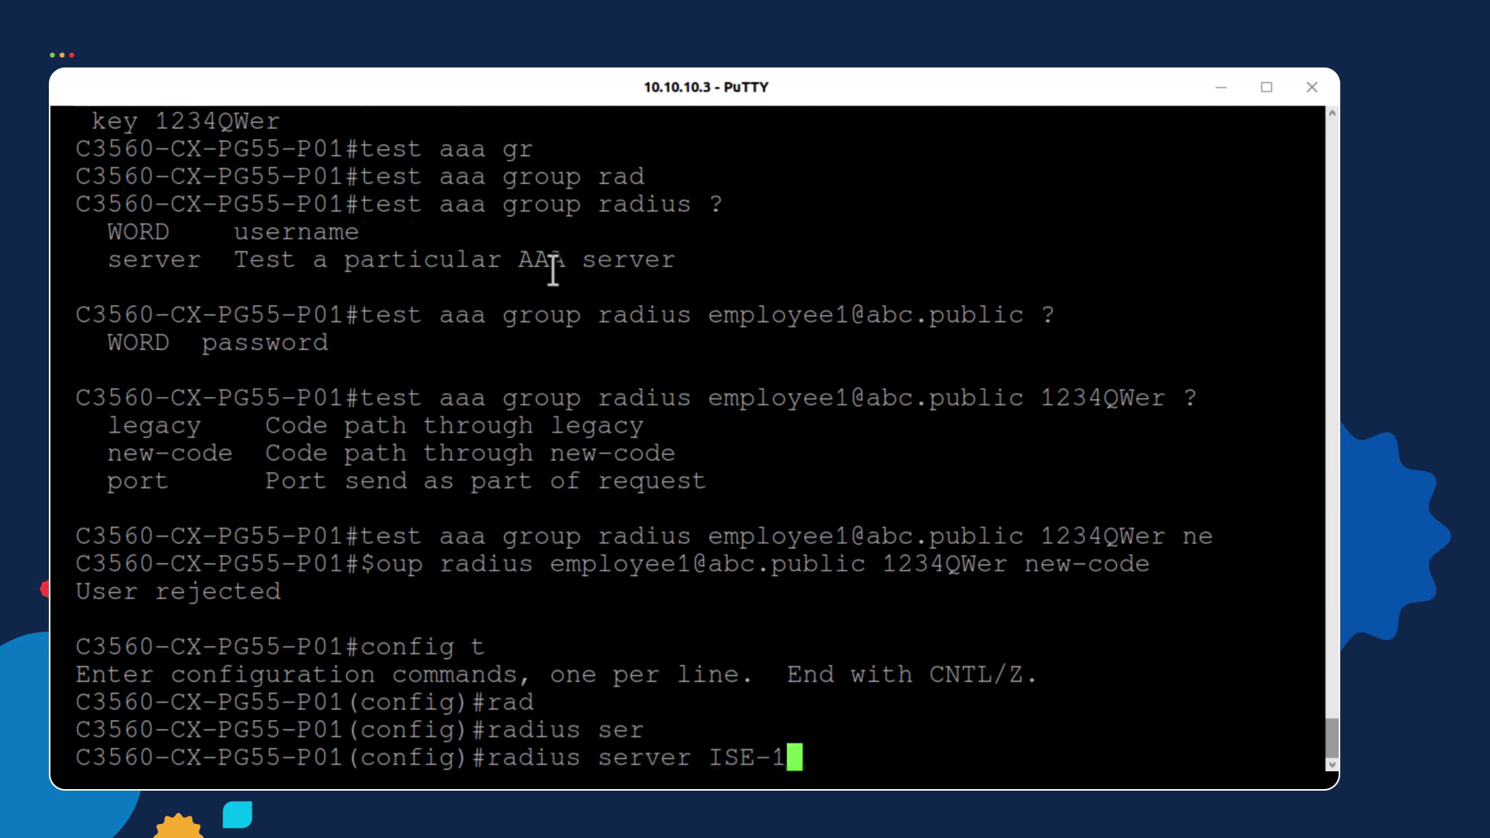
pyautogui.press('Return')
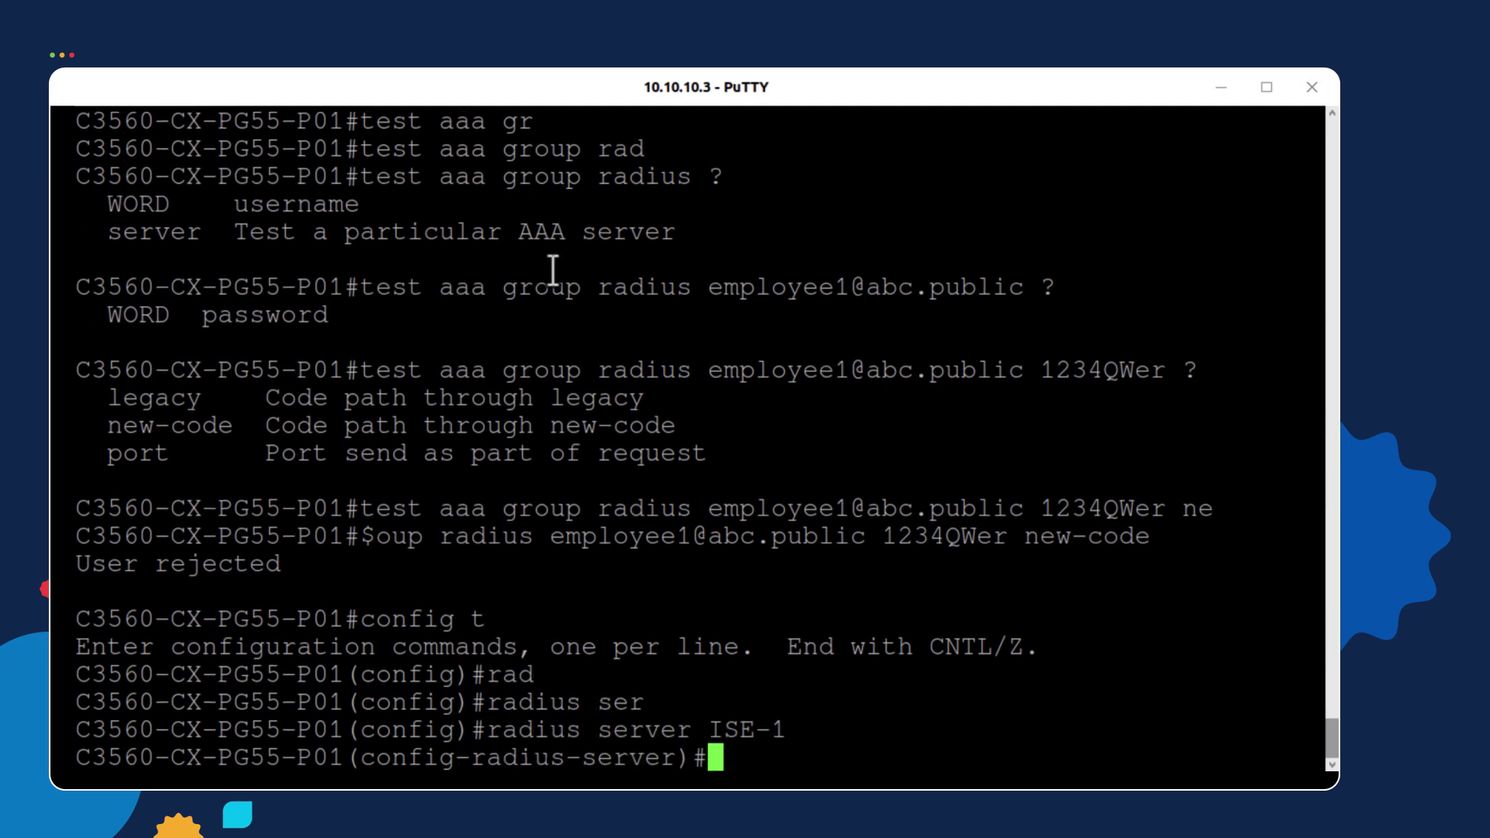
# Change ISE-1's IPv4 address to 10.10.10.30
pyautogui.write('add')
pyautogui.press('Tab')
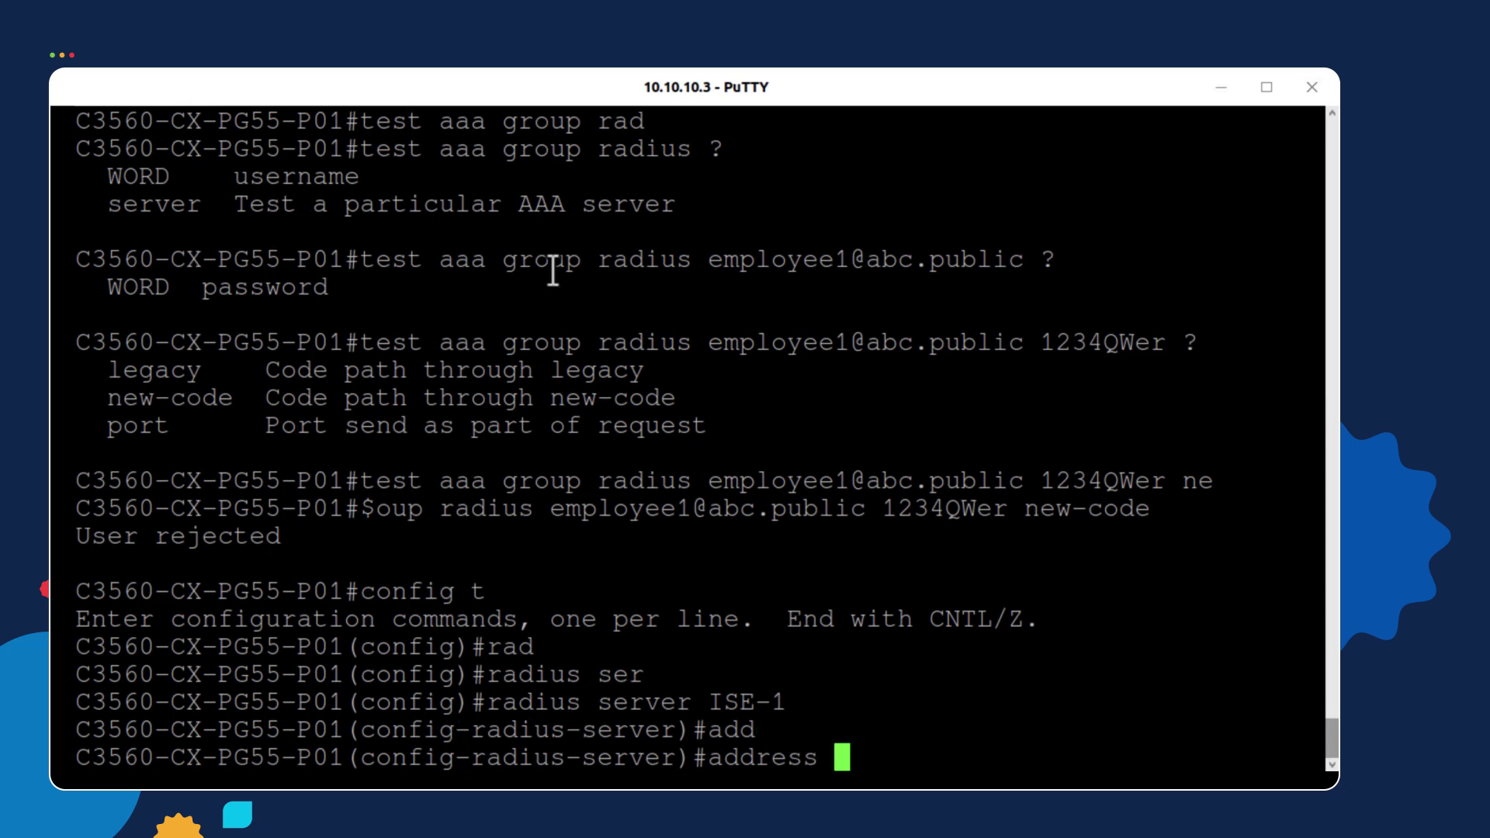
pyautogui.write('ipv')
pyautogui.press('Tab')
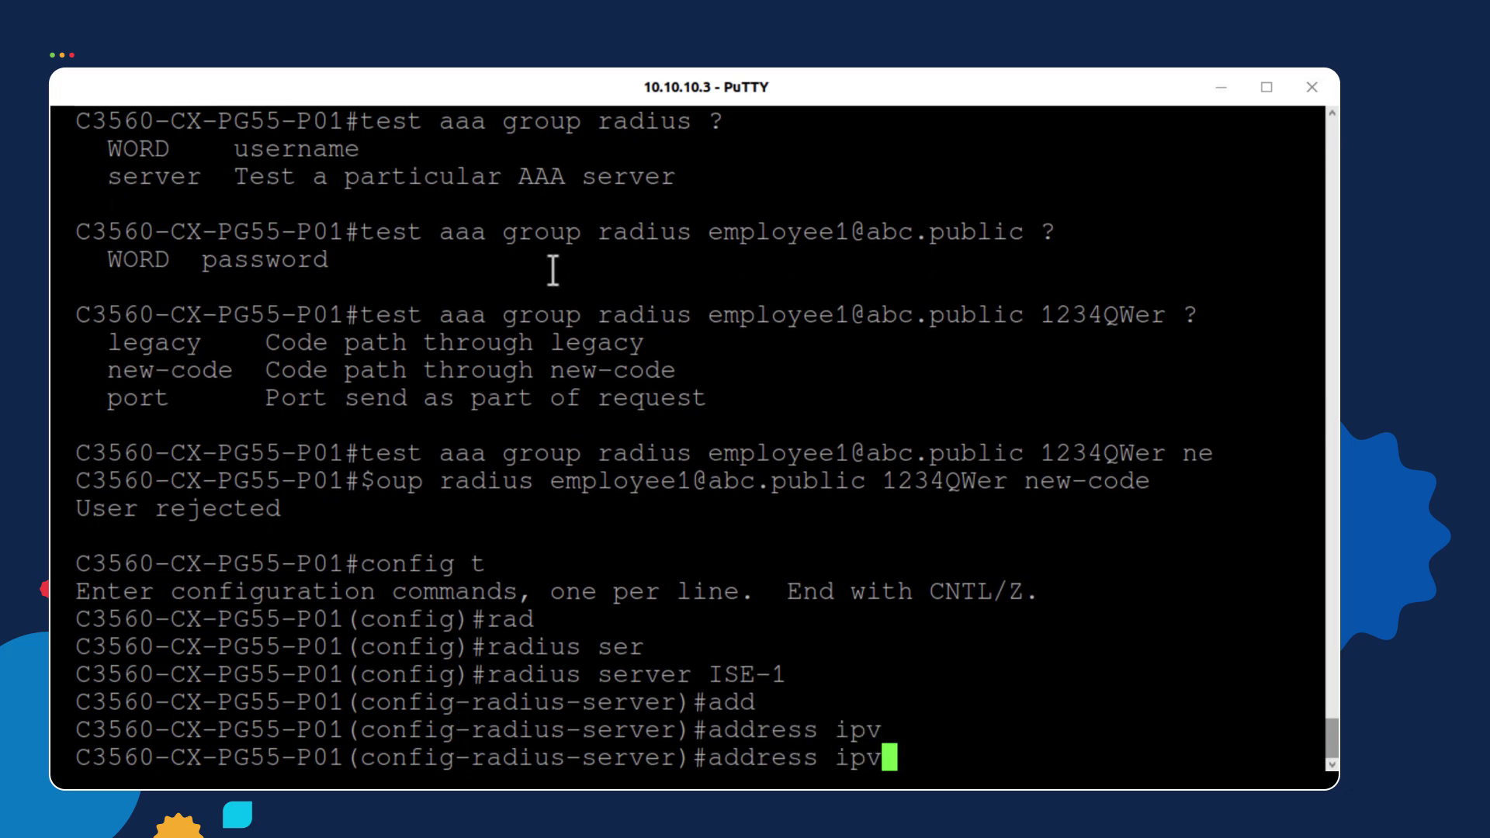
pyautogui.write('4 10.1')
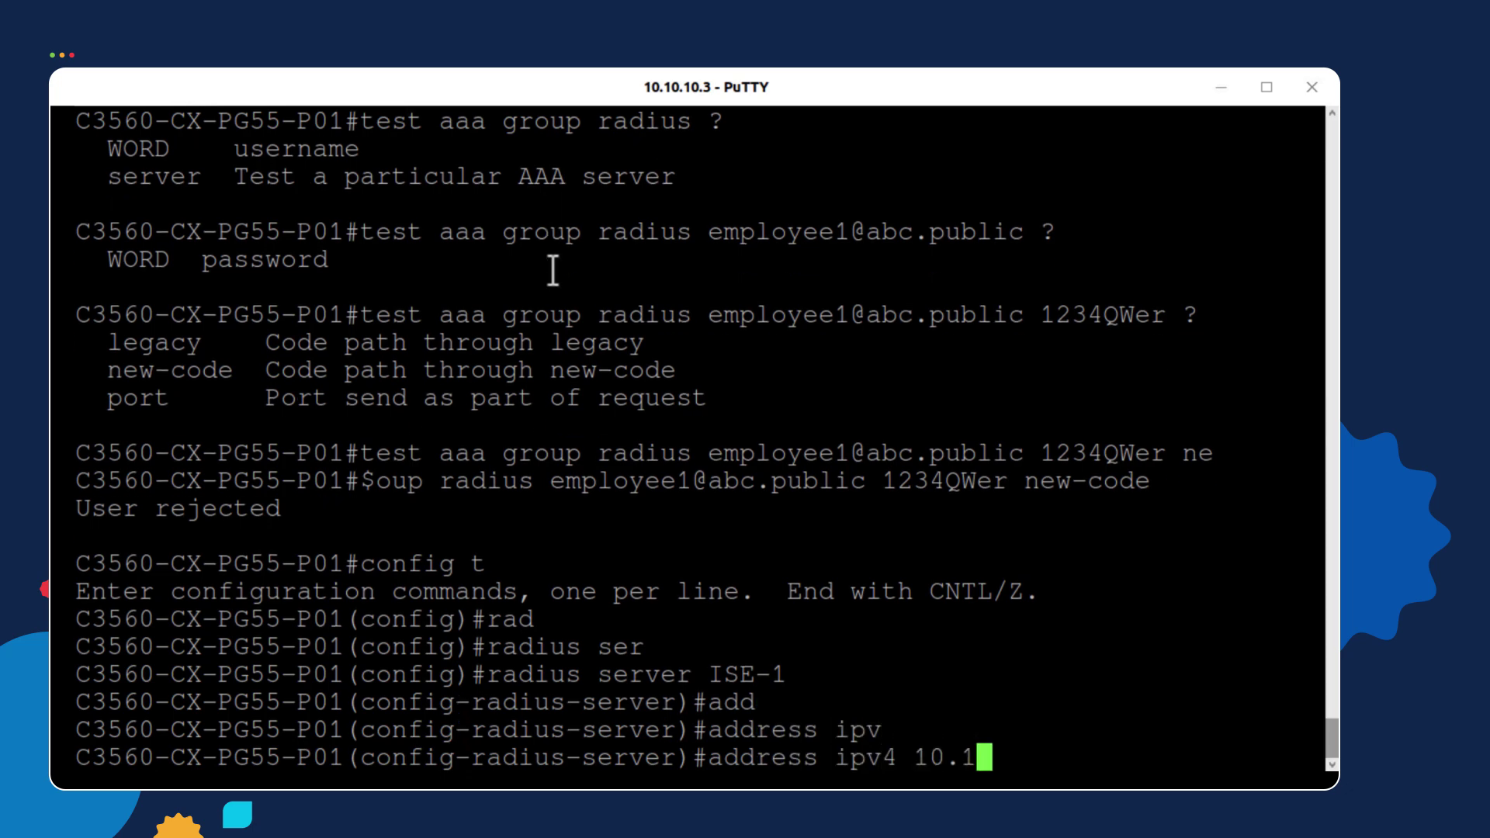
pyautogui.write('0.10.')
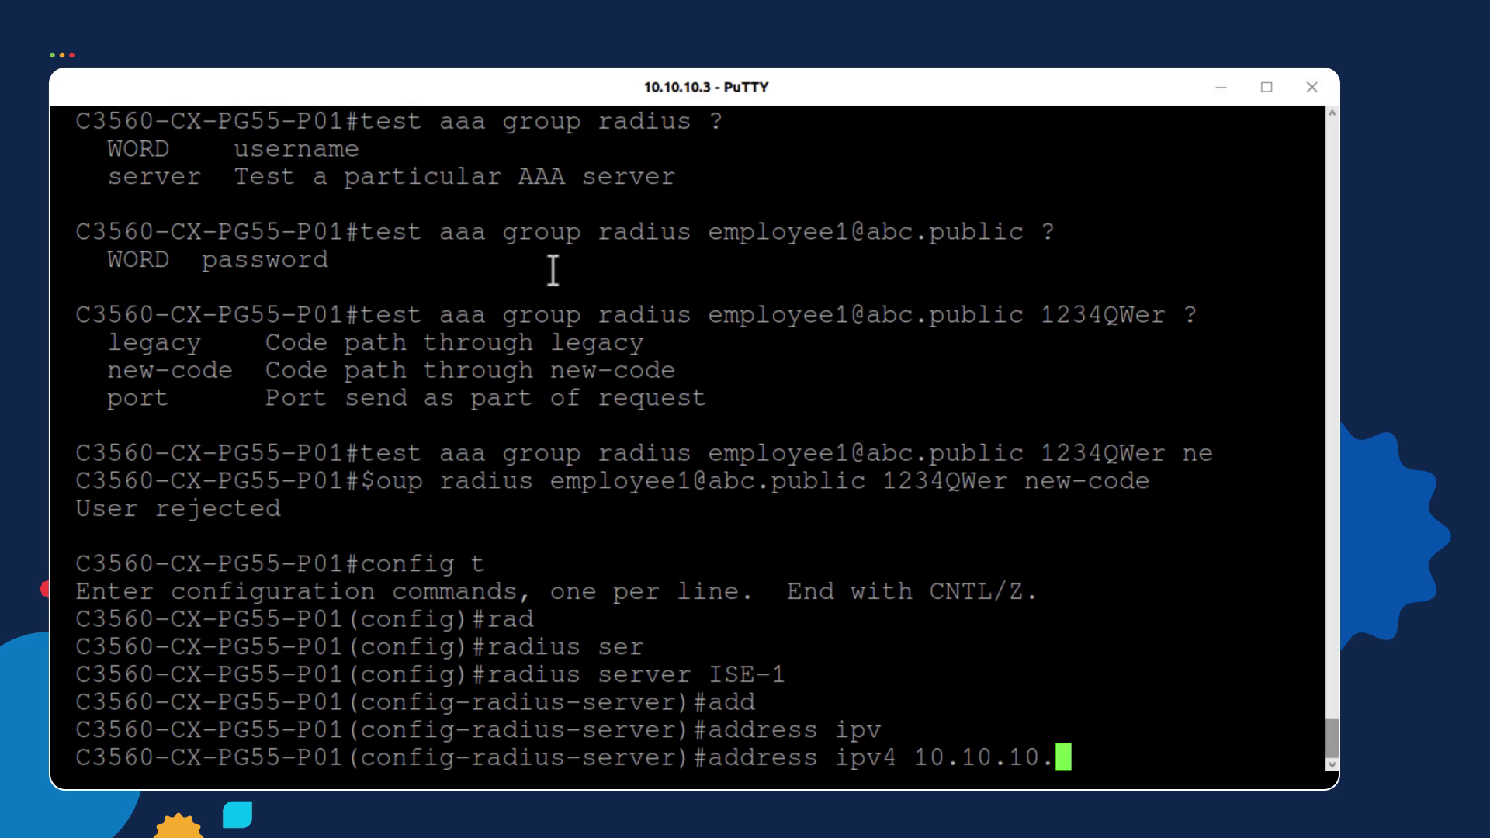
pyautogui.write('30')
pyautogui.press('Return')
# Return to privileged mode and rerun the earlier AAA authentication test
pyautogui.write('erver)#e')
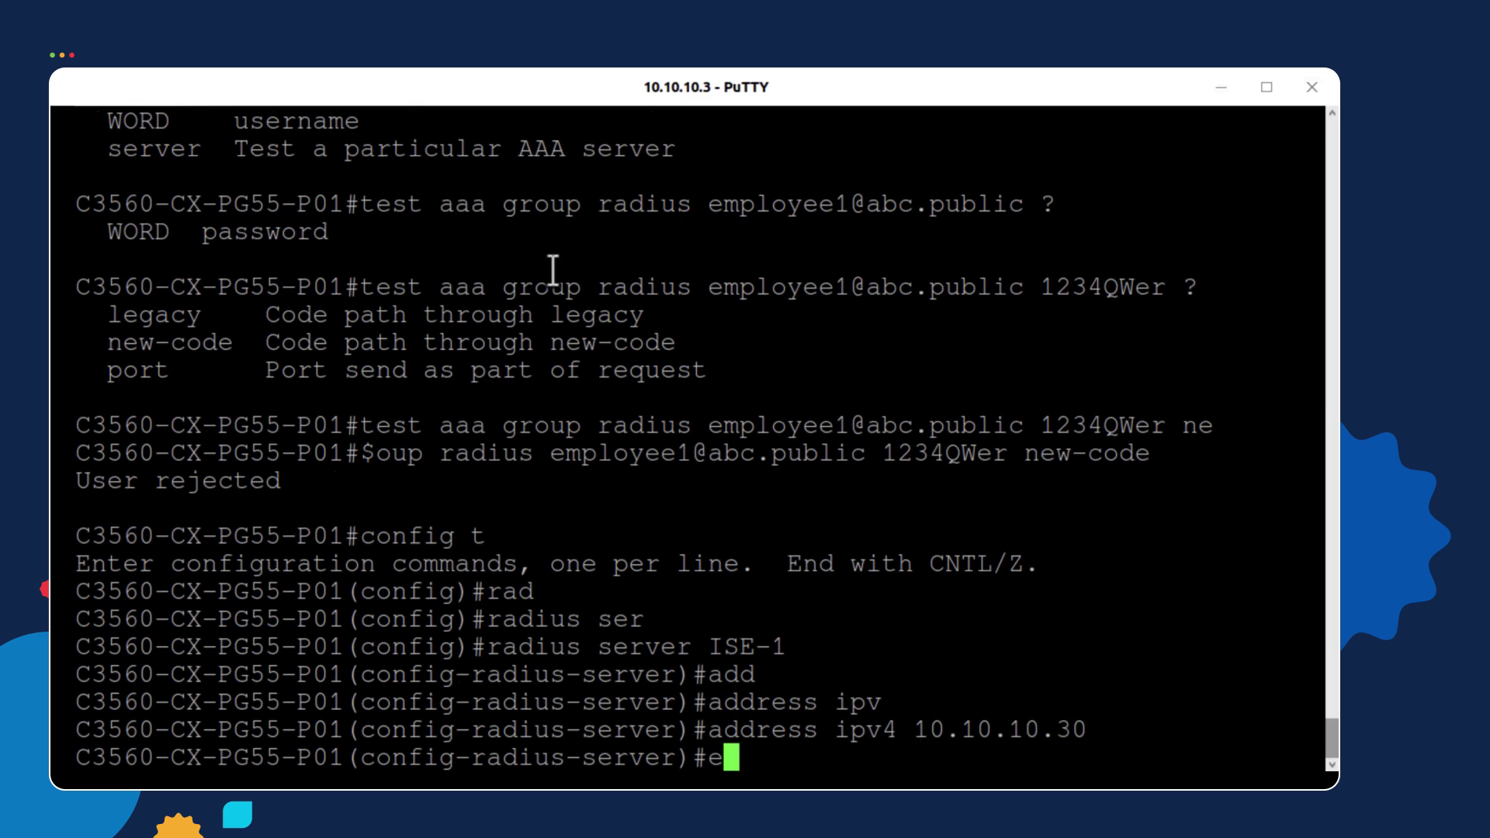
pyautogui.write('xit')
pyautogui.press('Return')
pyautogui.write('ex')
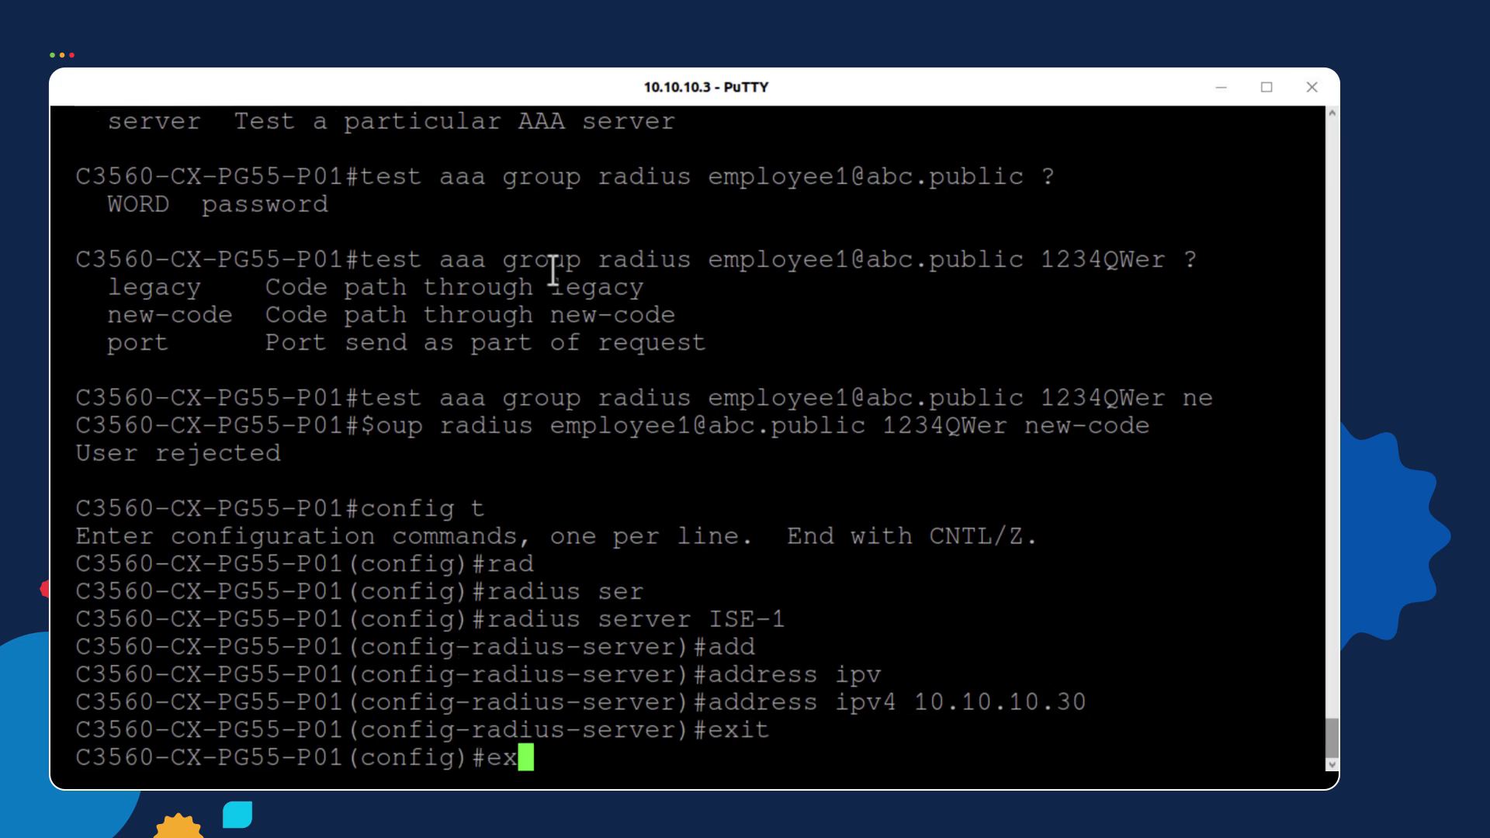
pyautogui.write('it')
pyautogui.press('Return')
pyautogui.press('Up')
pyautogui.press('Up')
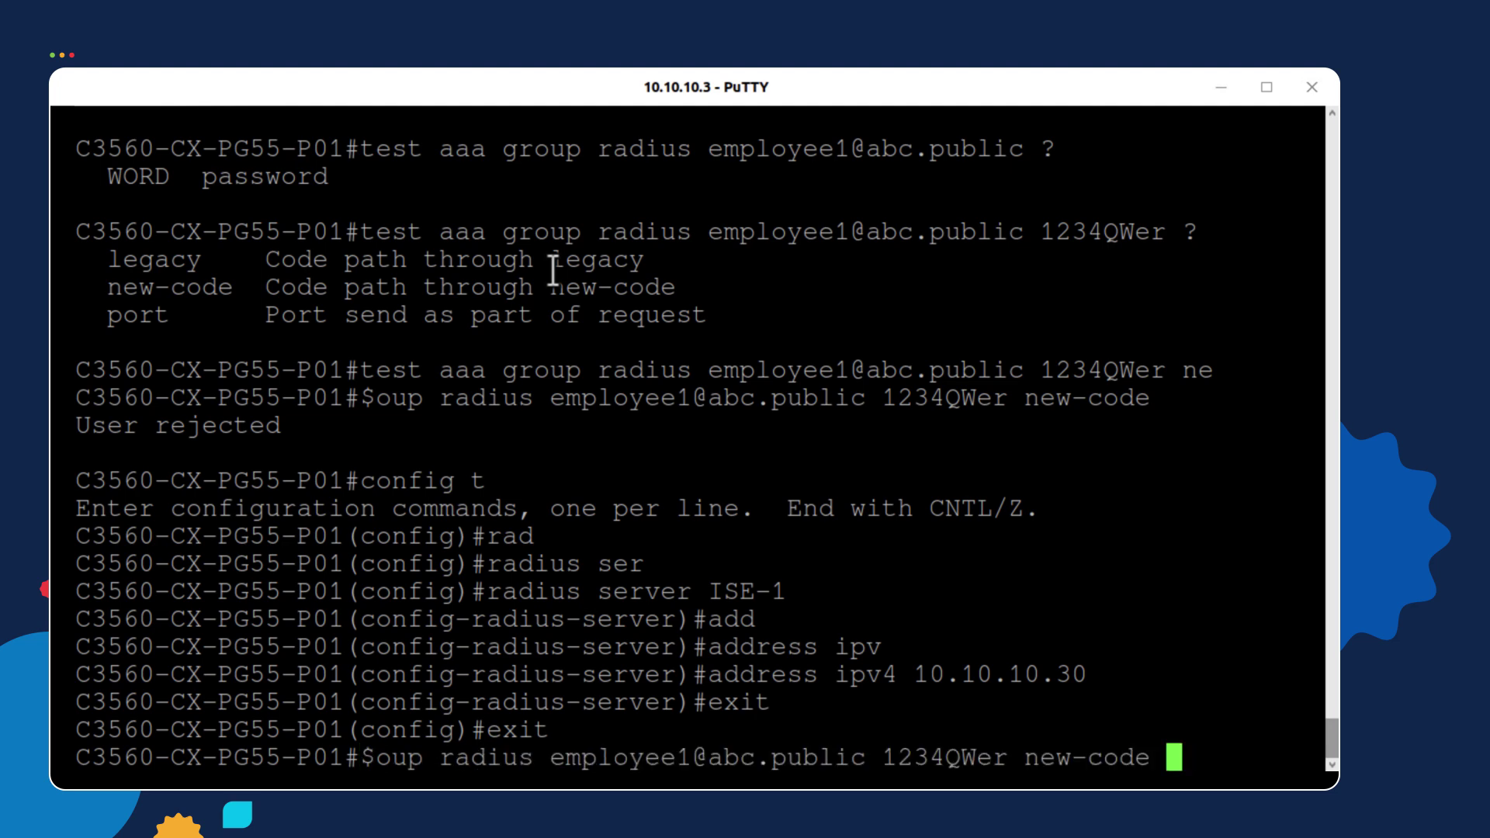
pyautogui.press('Return')
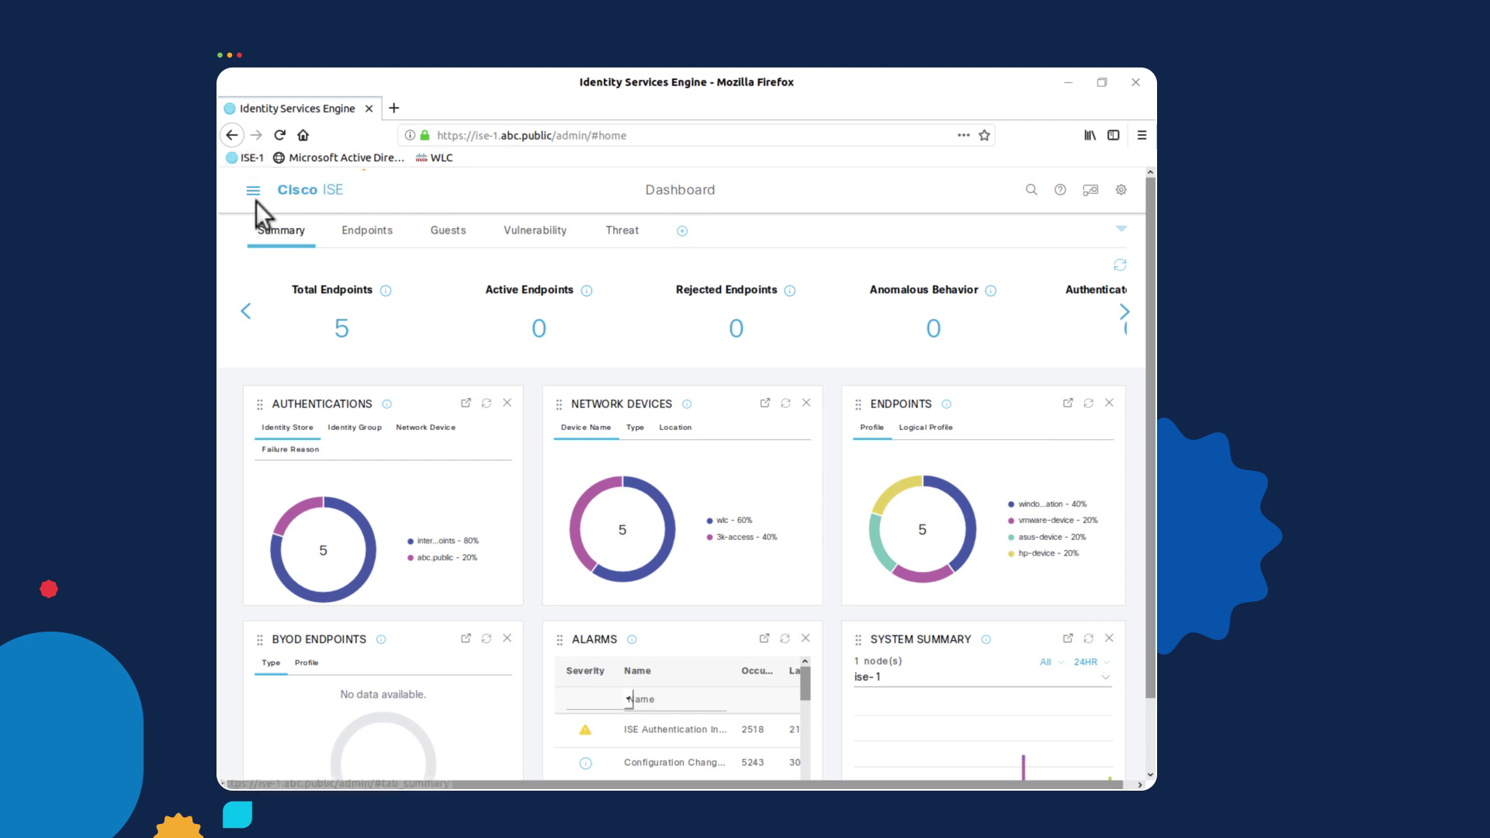
# In Cisco ISE, open Operations > RADIUS > Live Logs and view the newest entry's authentication details
pyautogui.click(253, 195)
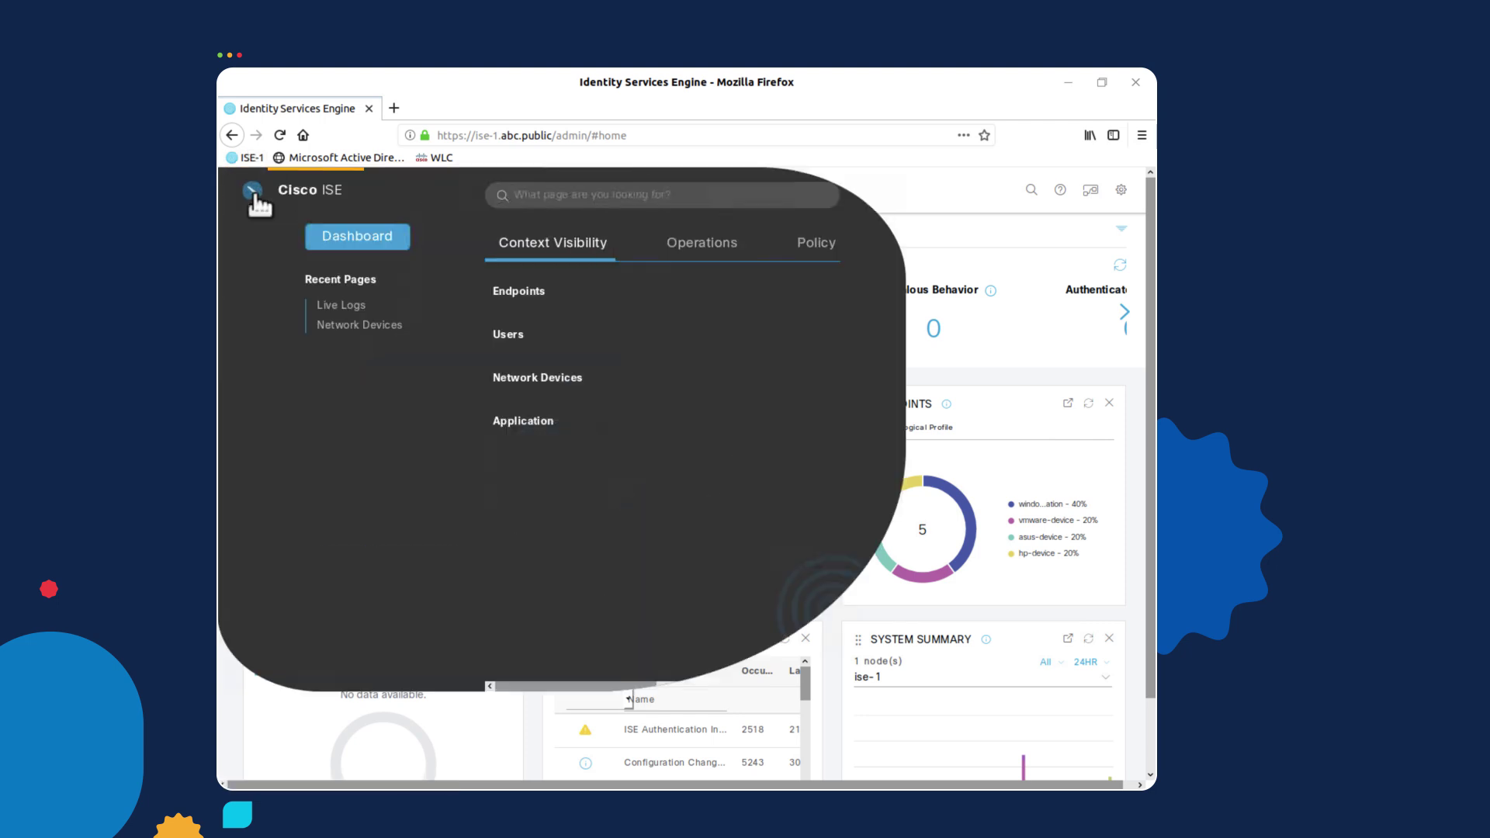
pyautogui.click(707, 249)
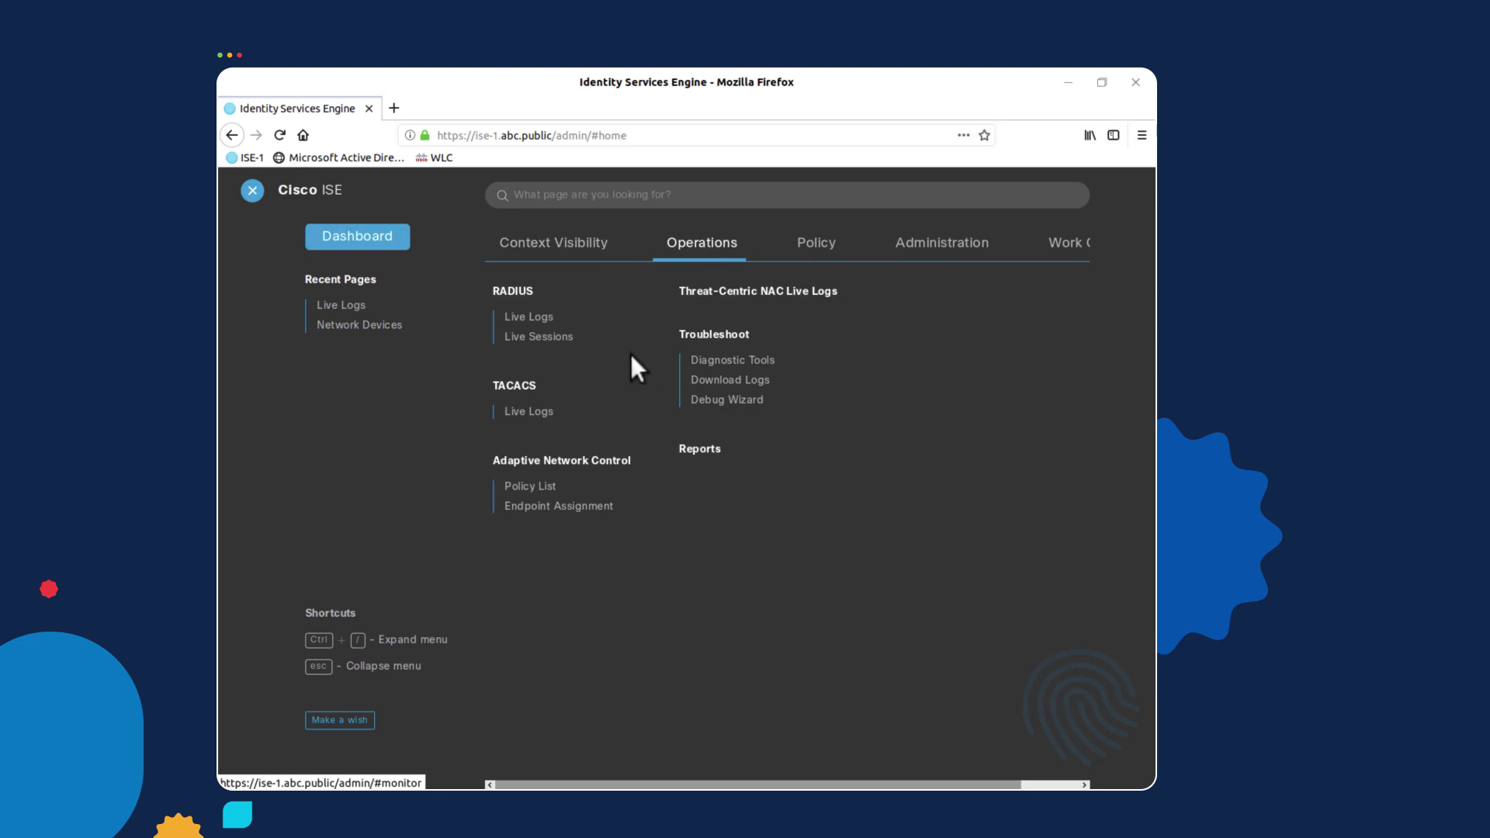
pyautogui.click(533, 317)
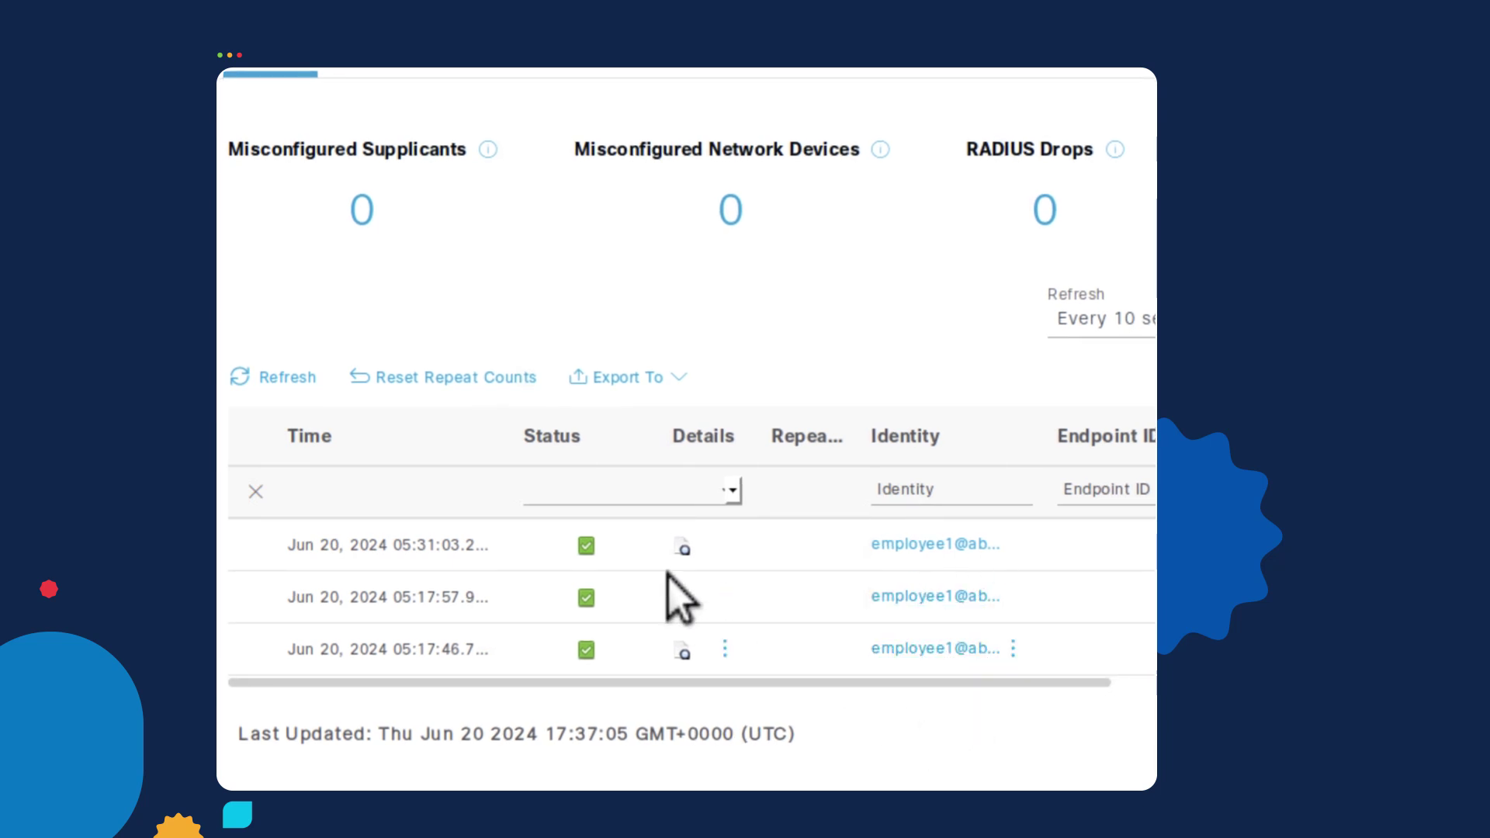
pyautogui.click(683, 548)
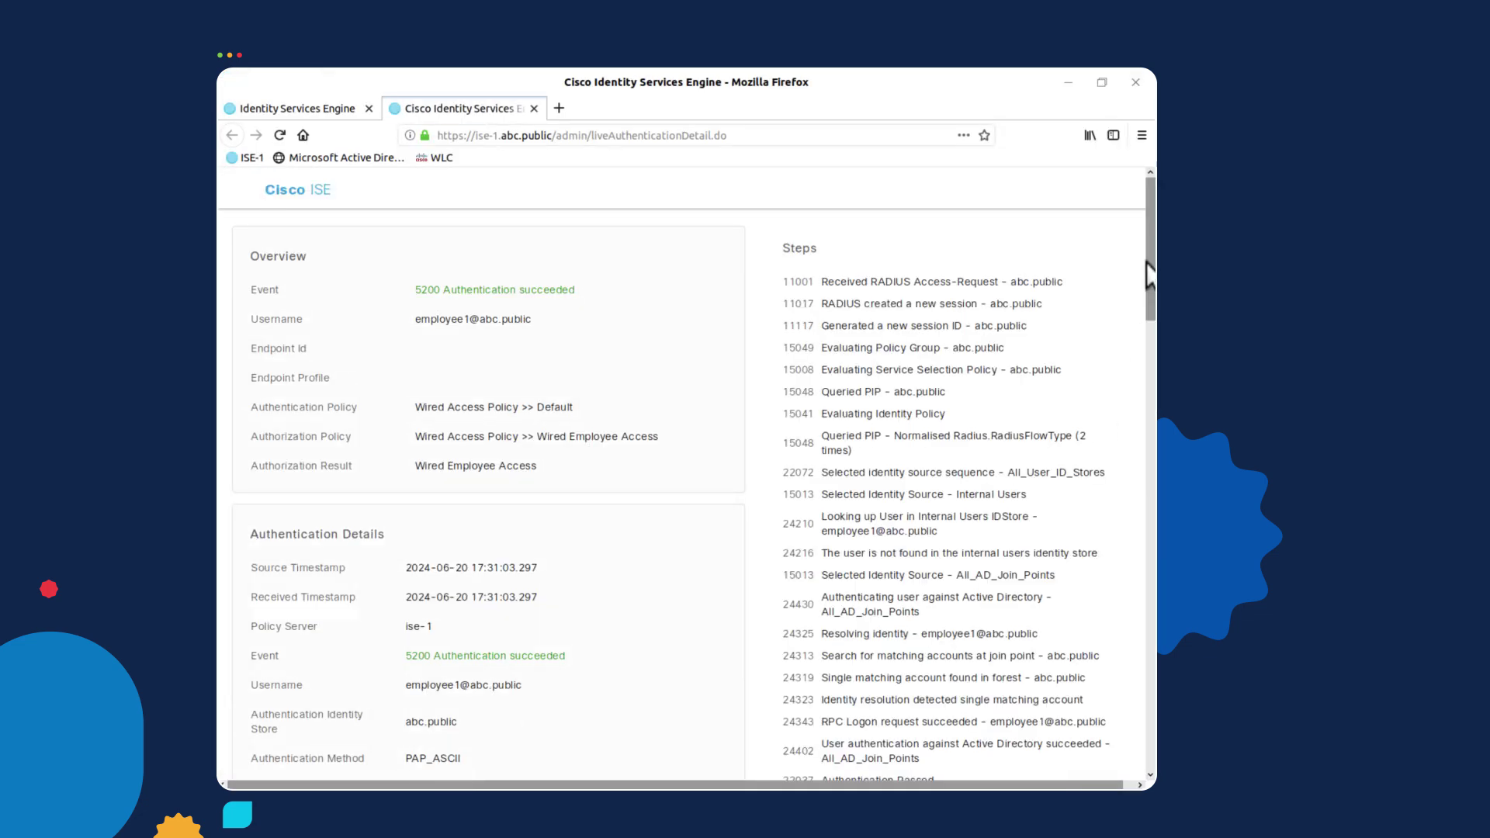
pyautogui.moveTo(1148, 281)
pyautogui.mouseDown()
pyautogui.moveTo(1146, 602)
pyautogui.moveTo(1149, 307)
pyautogui.mouseUp()
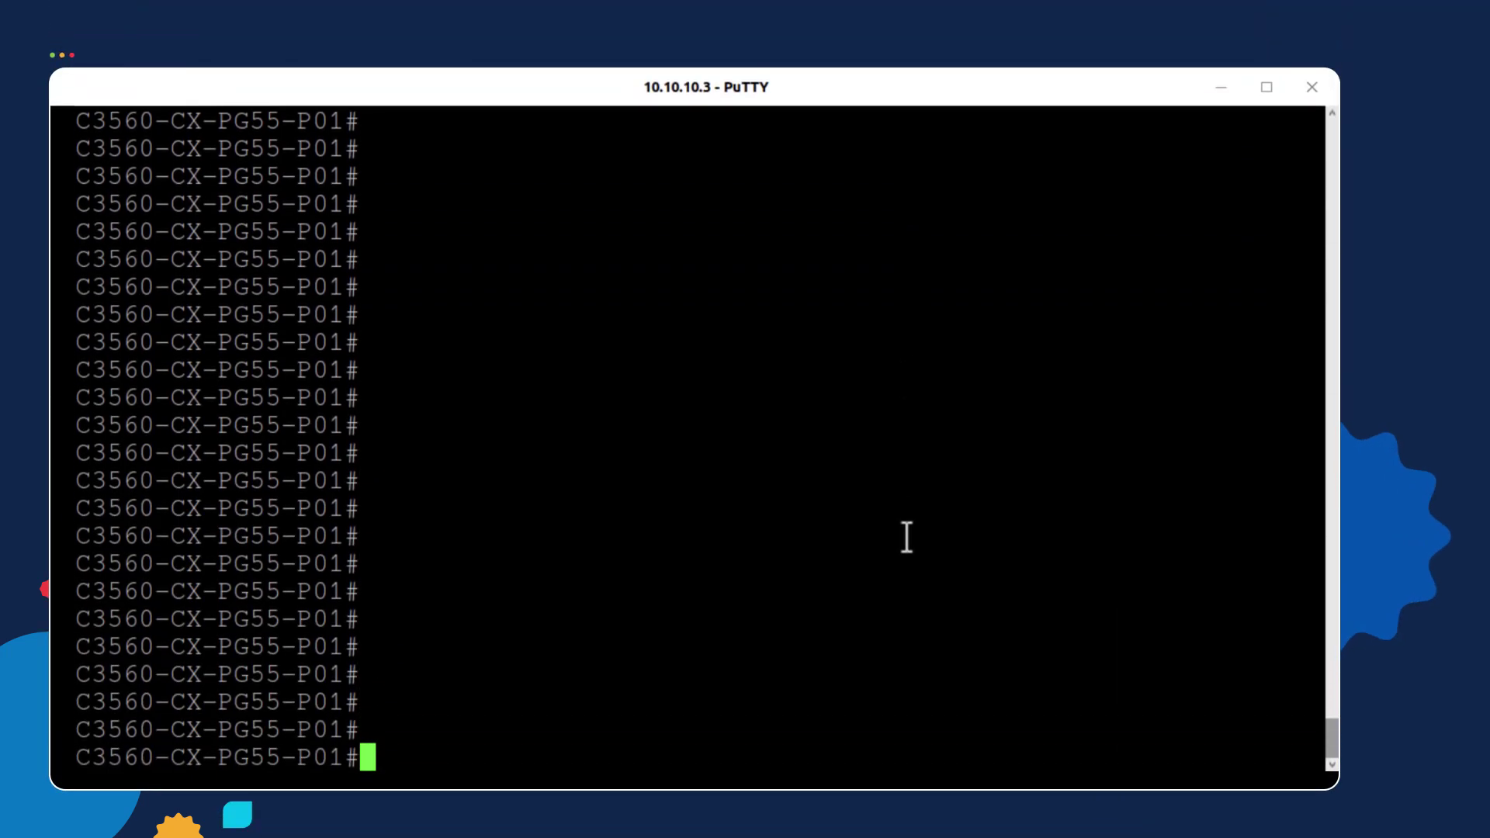
# Turn on RADIUS debugging with 'debug radius'
pyautogui.write('debu')
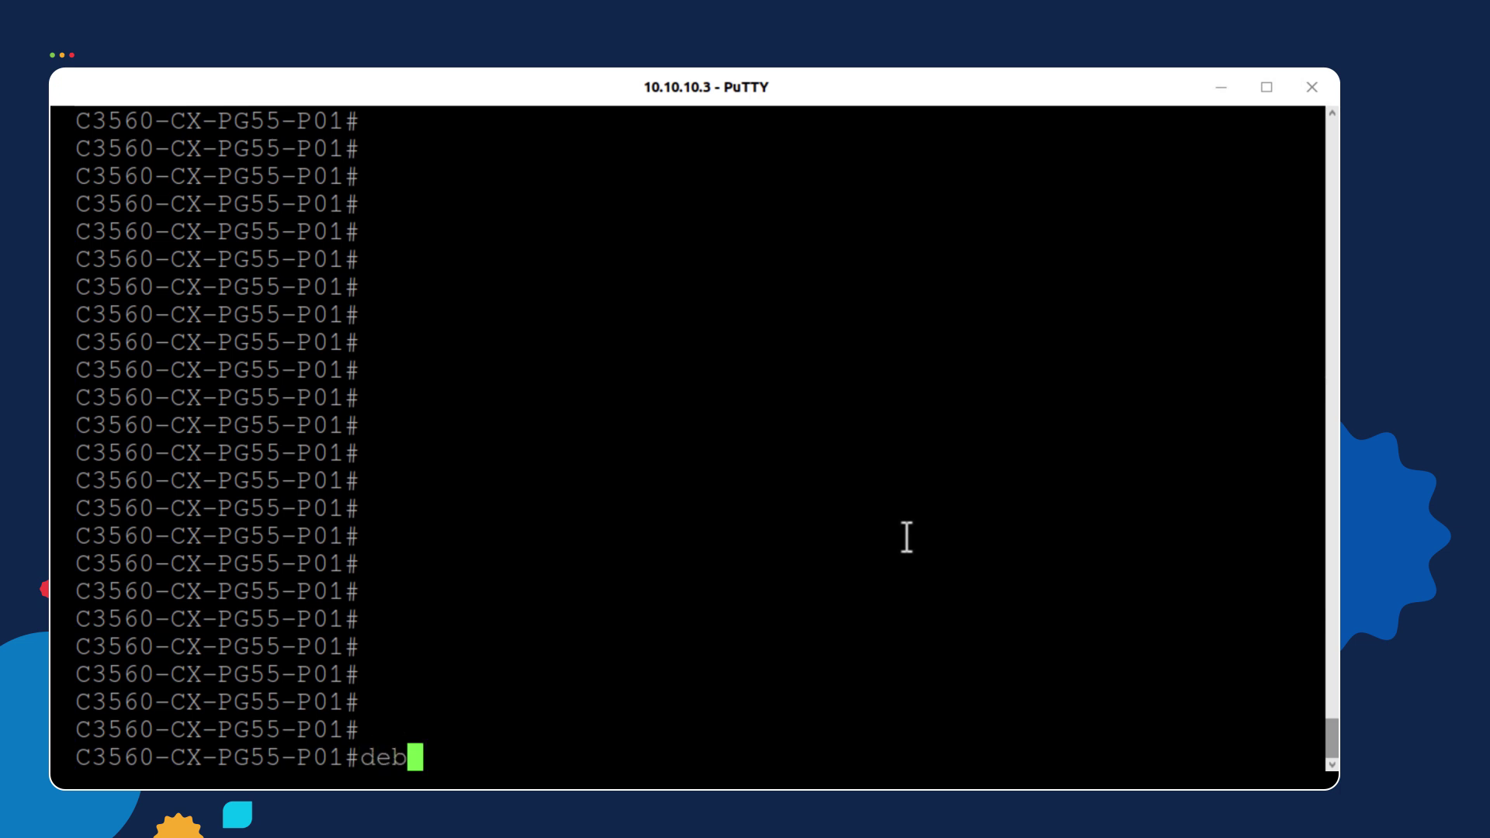
pyautogui.press('Tab')
pyautogui.write('rad')
pyautogui.press('Tab')
pyautogui.press('Return')
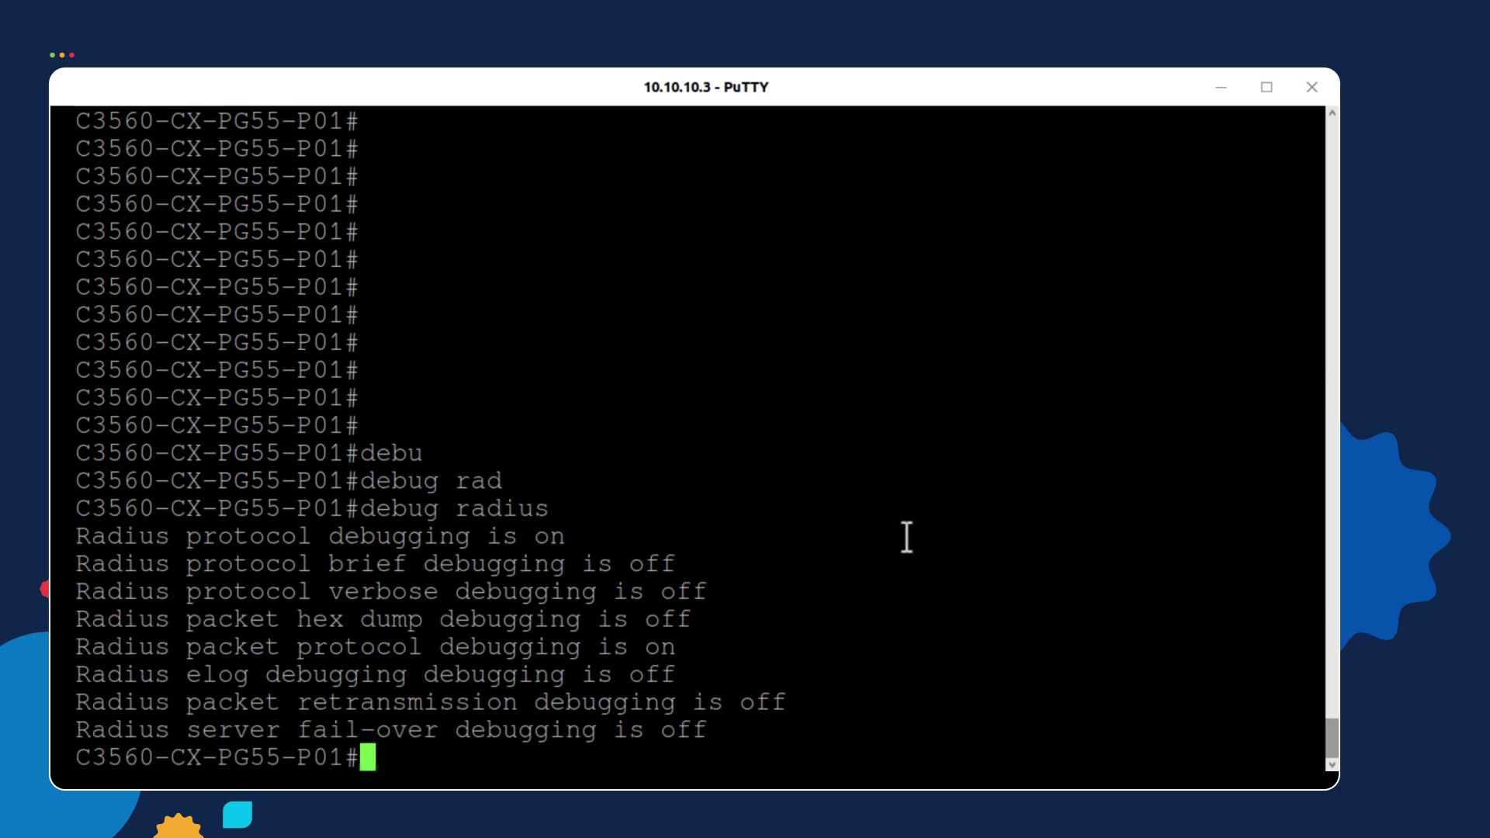
# Paste and rerun the saved test aaa authentication command
pyautogui.press('Return')
pyautogui.press('Return')
pyautogui.press('Return')
pyautogui.press('Return')
pyautogui.press('Return')
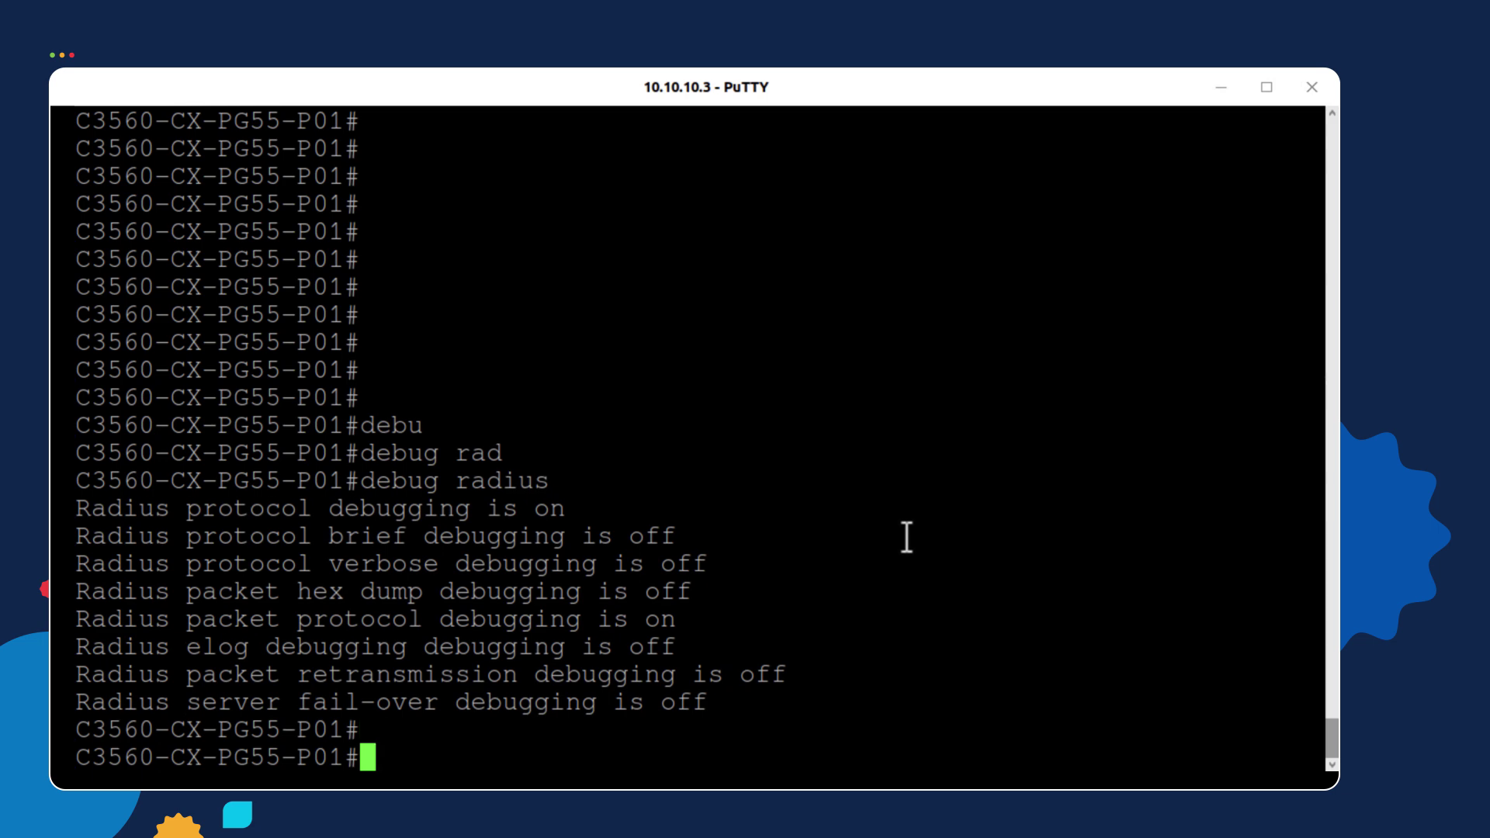
pyautogui.rightClick(906, 537)
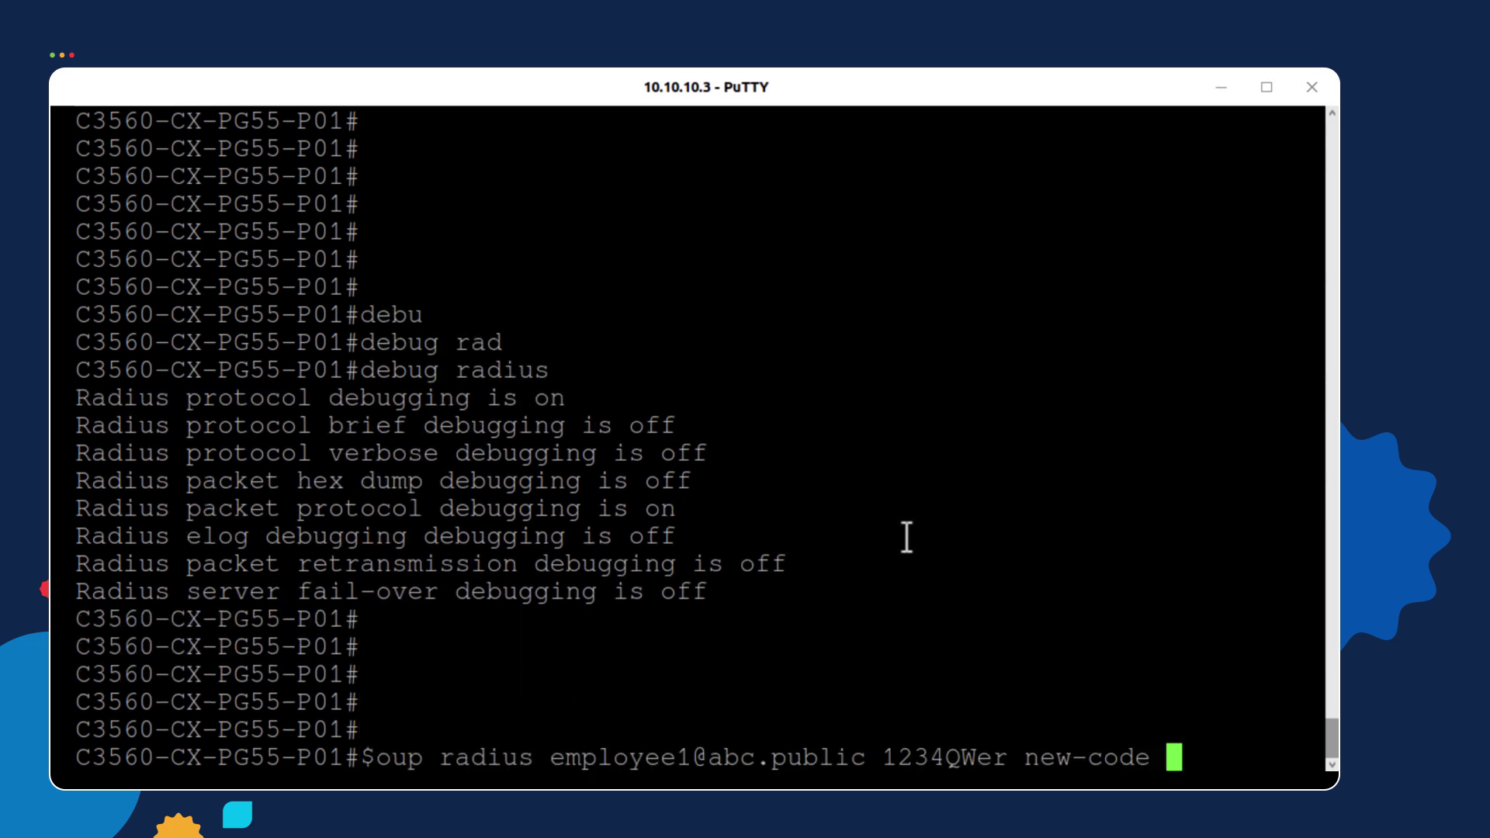
pyautogui.press('Return')
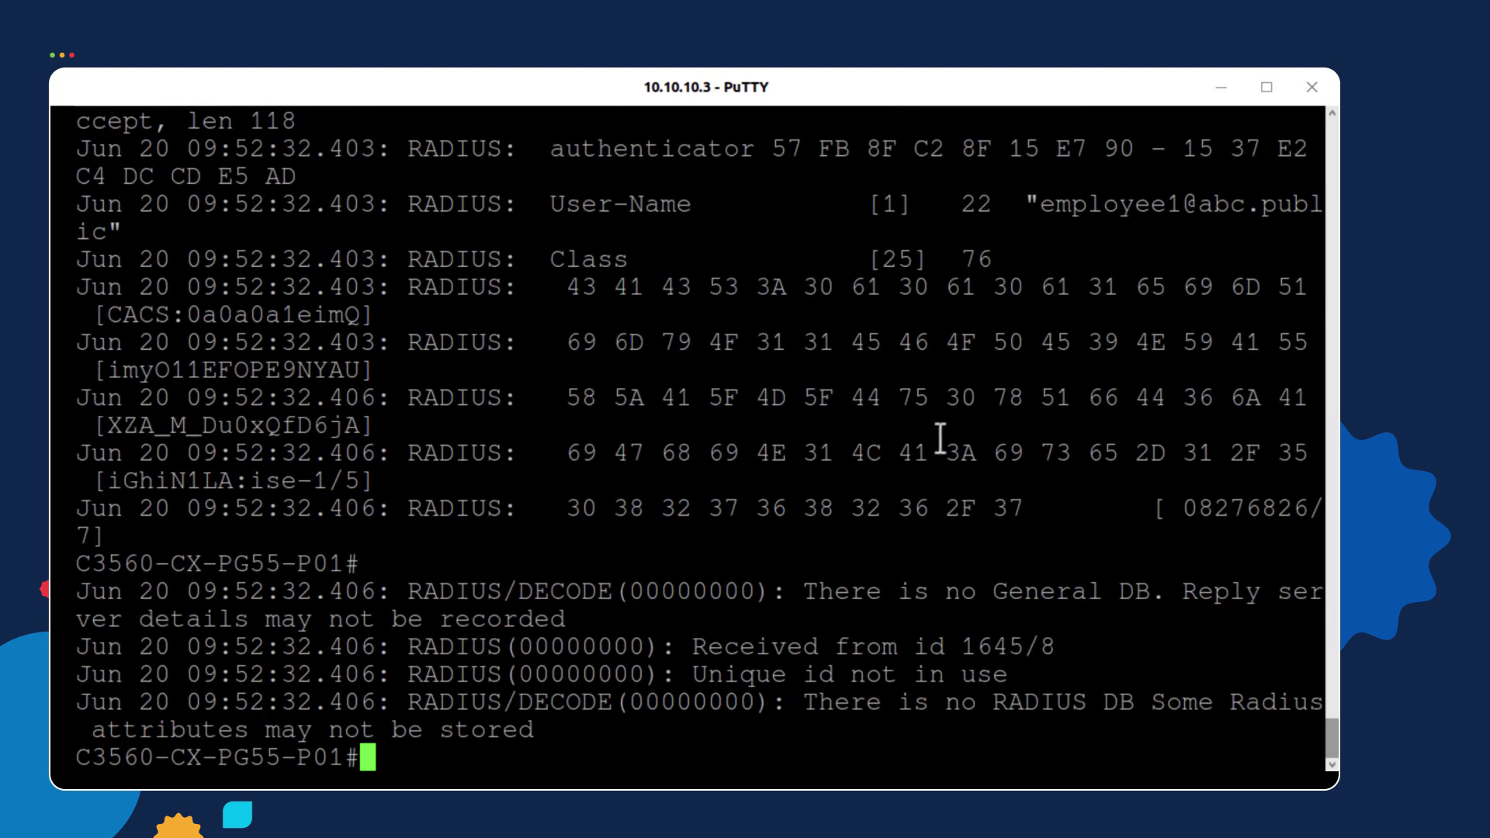
# Scroll up through the debug output and highlight the Access-Request sent to 10.10.10.30:1645
pyautogui.scroll(3, 940, 439)
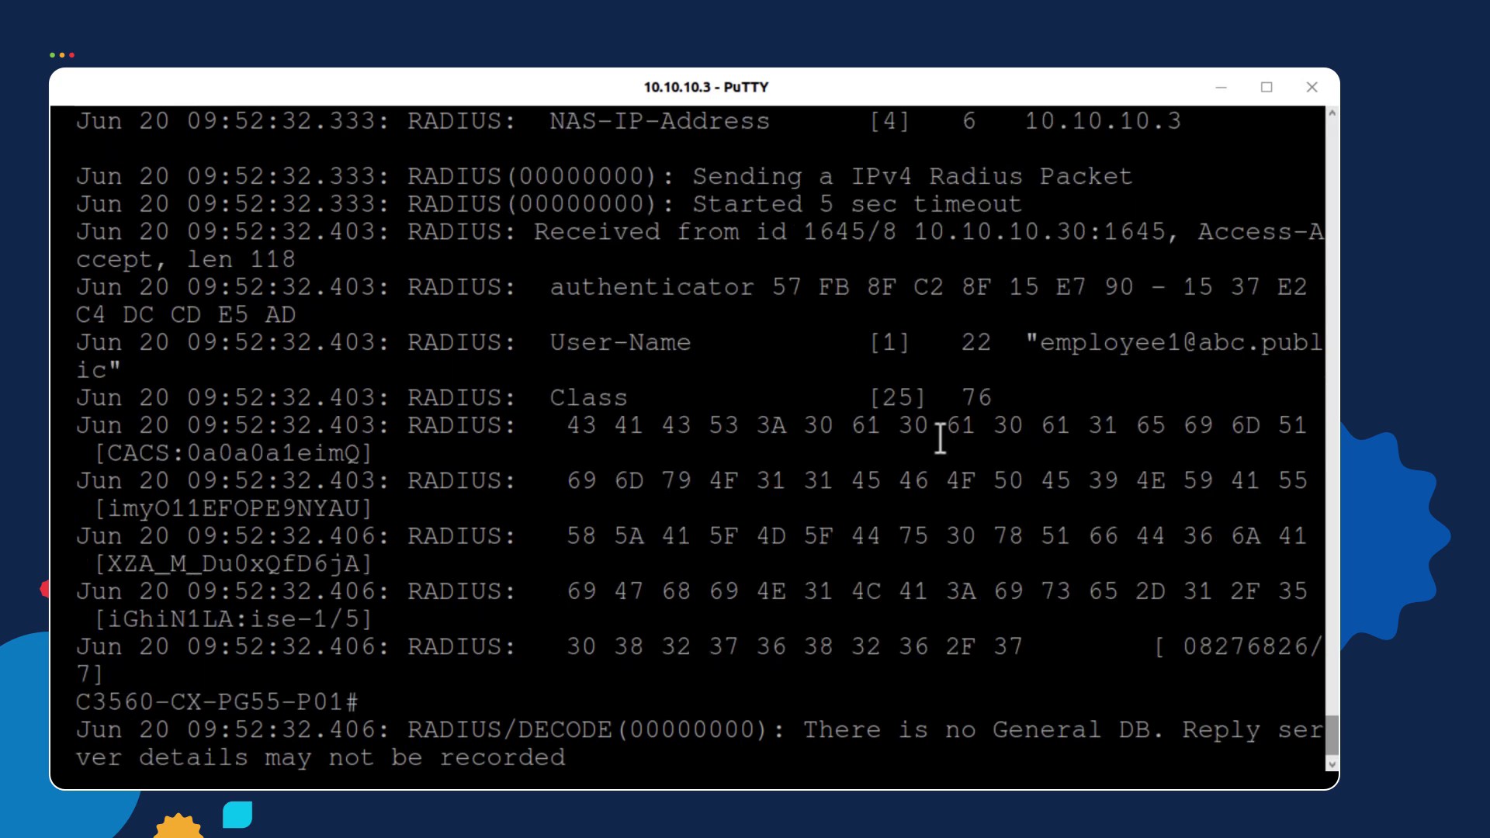
pyautogui.scroll(3, 940, 439)
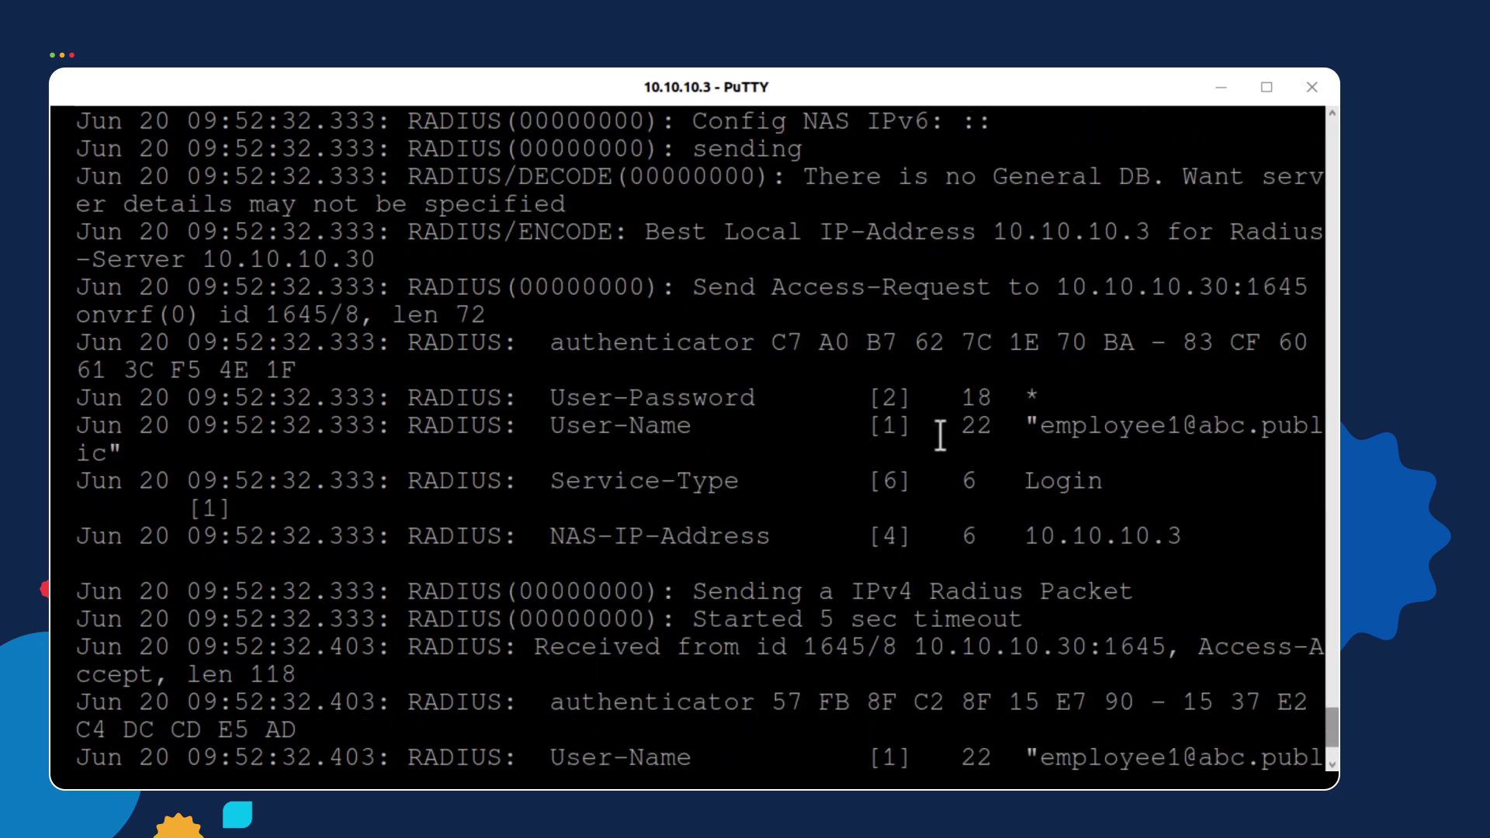
pyautogui.moveTo(992, 293); pyautogui.dragTo(783, 293)
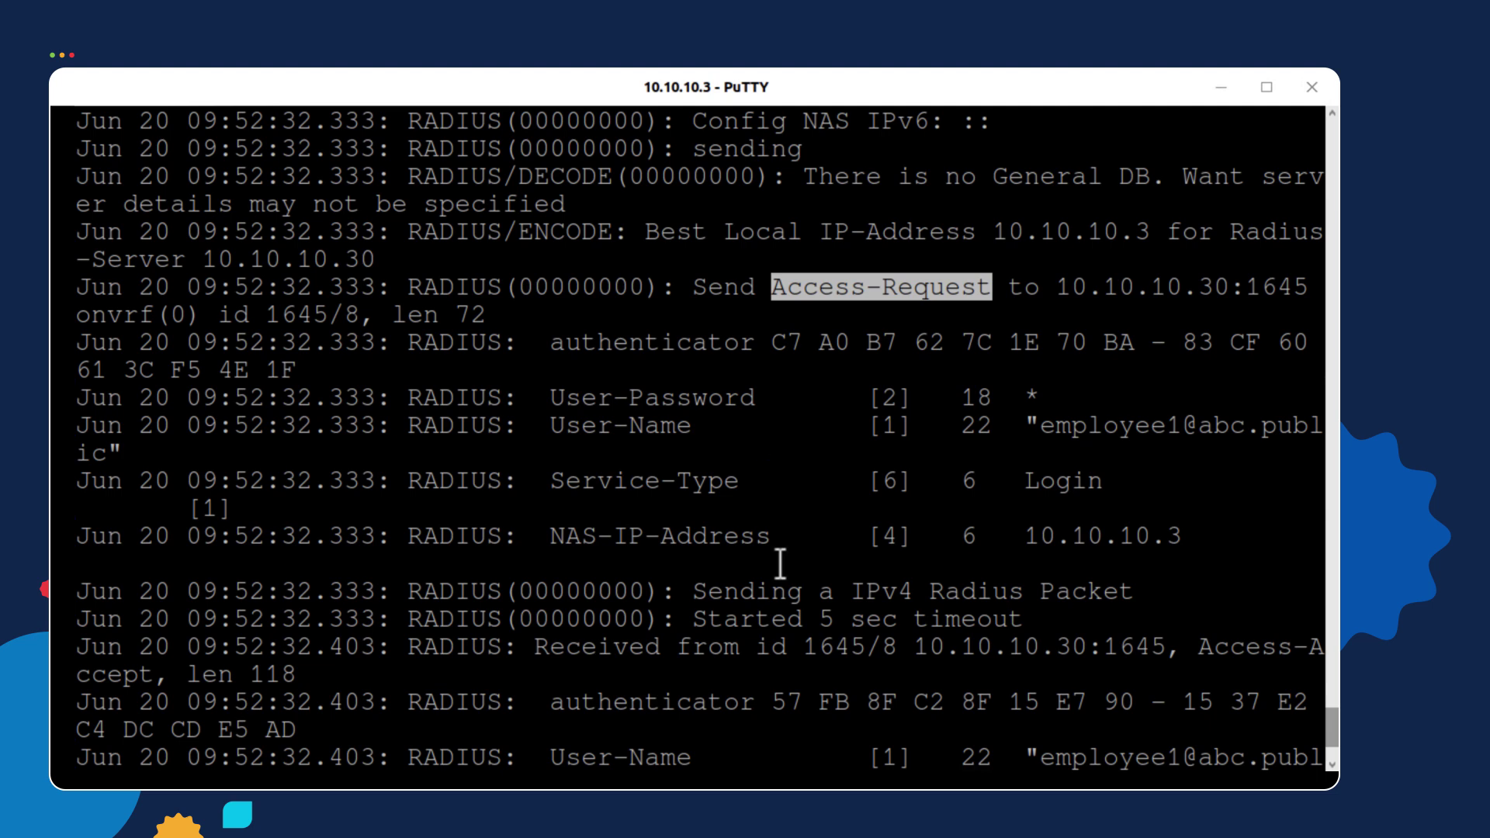
# Highlight the Access-Accept line received from 10.10.10.30:1645 in the debug output
pyautogui.scroll(-2, 780, 565)
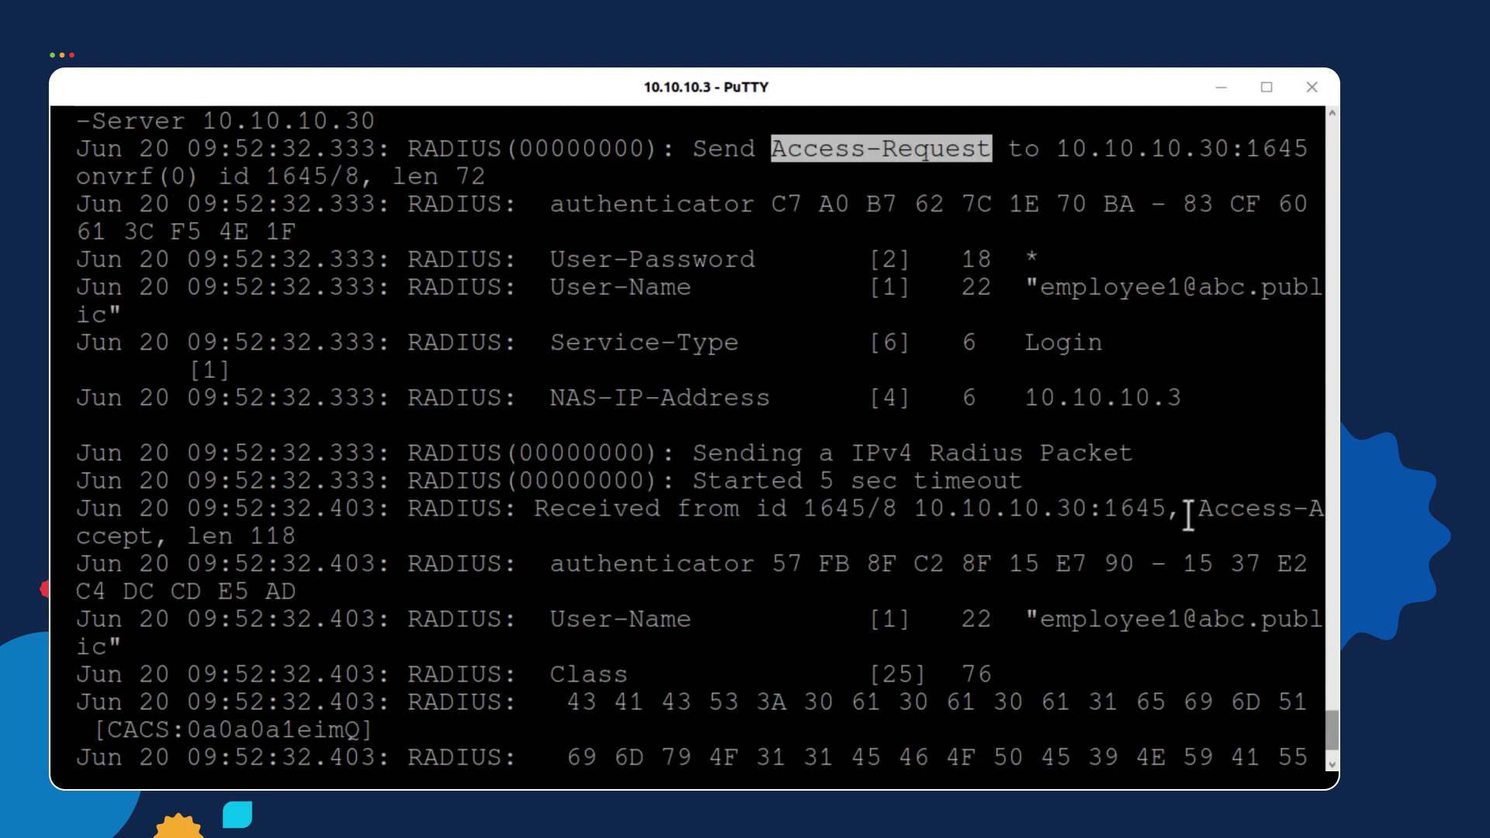
pyautogui.moveTo(1199, 508); pyautogui.dragTo(155, 541)
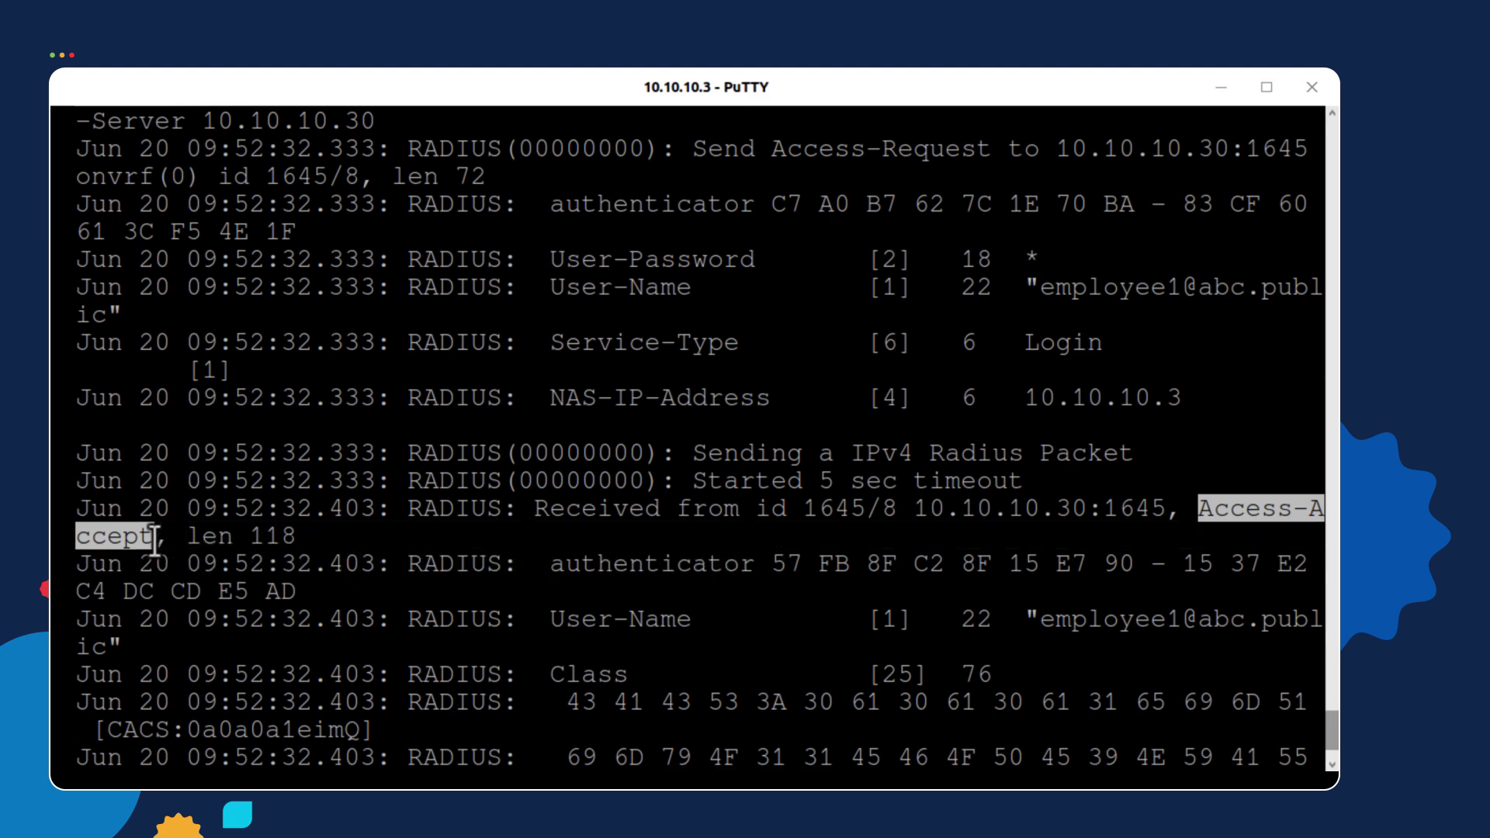